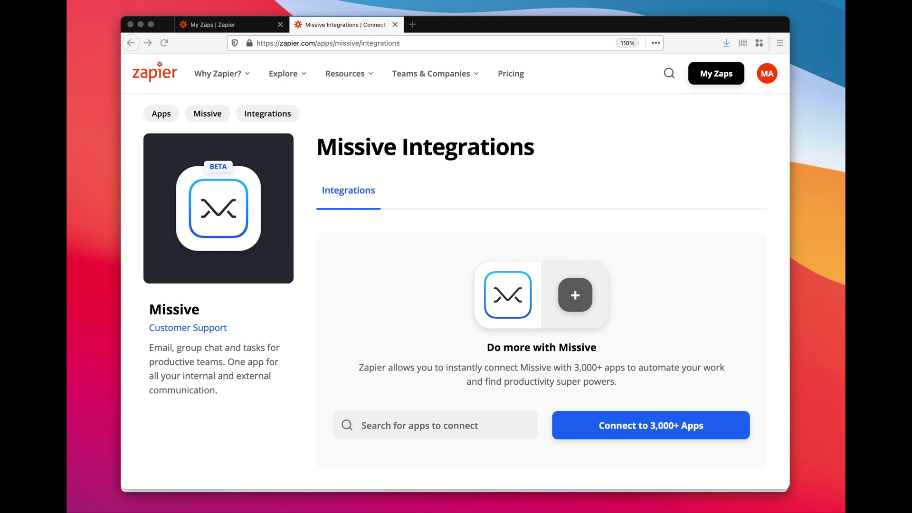
Post '#gif I love you' in Missive's When should I order? conversation, then return to the browser
key(super+Tab)
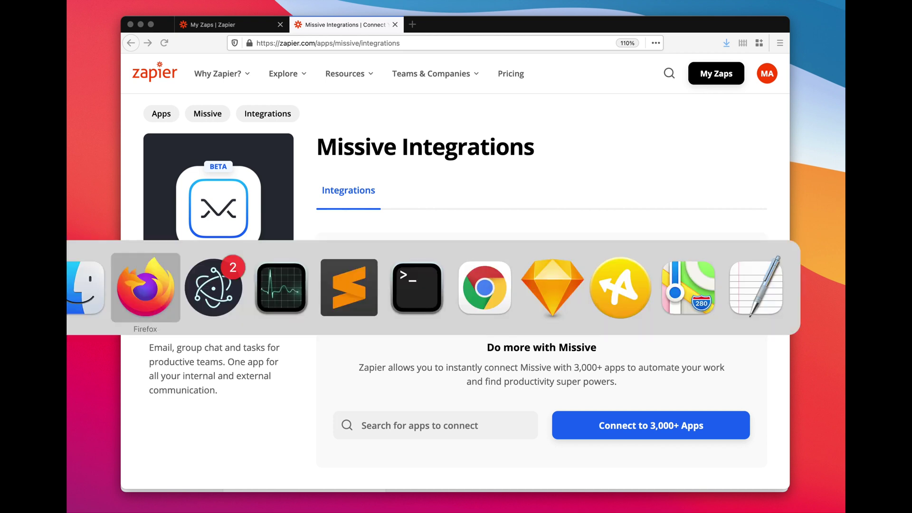
key(super+Tab)
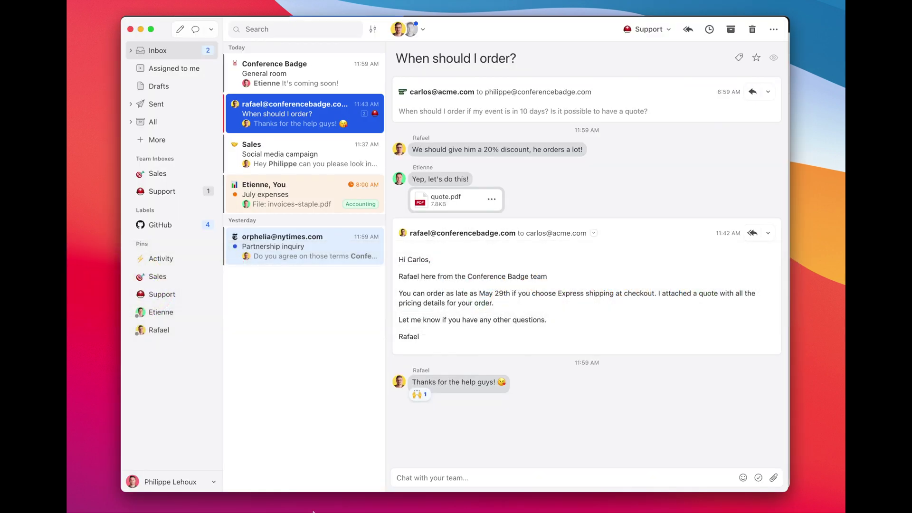
click(433, 474)
text(#)
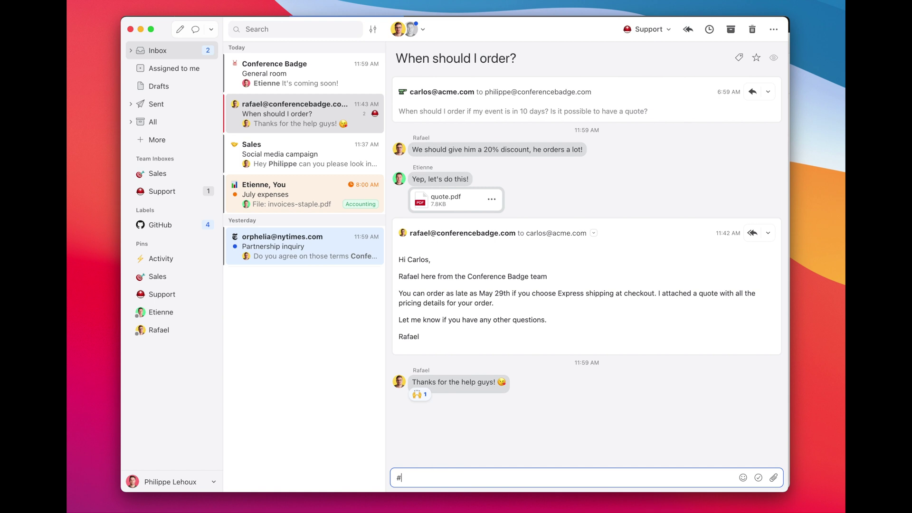
text(gif I love yu)
key(BackSpace)
text(ou)
key(alt+shift+Left)
key(alt+shift+Left)
key(alt+shift+Left)
key(Return)
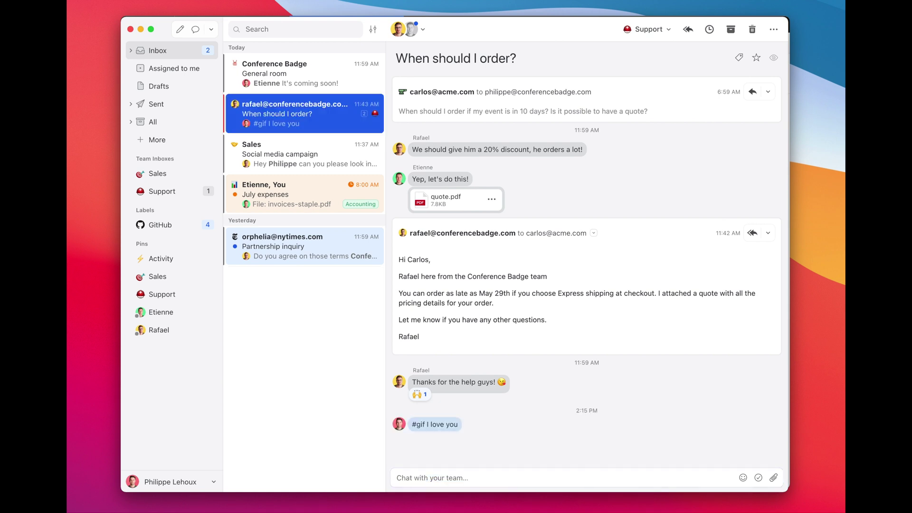
key(super+Tab)
key(super+Tab)
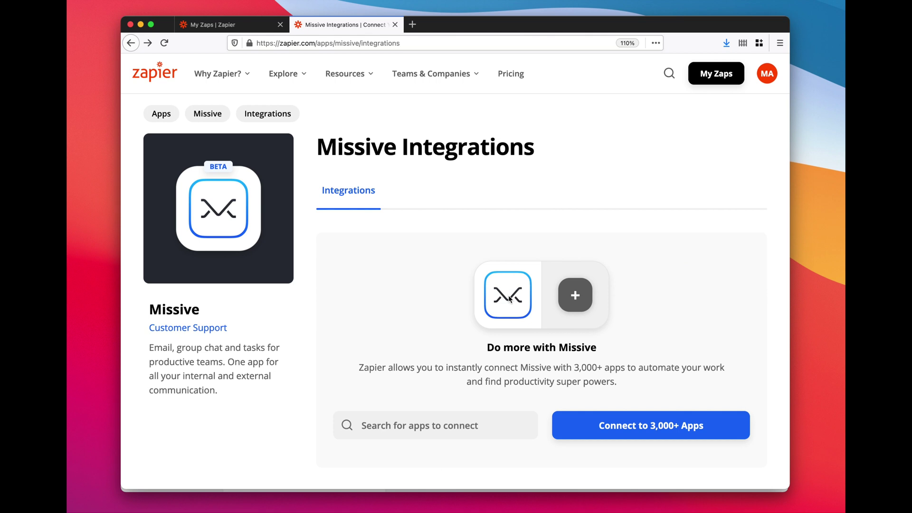
Start a new zap from My Zaps and search trigger apps for 'missi'
key(ctrl+shift+Tab)
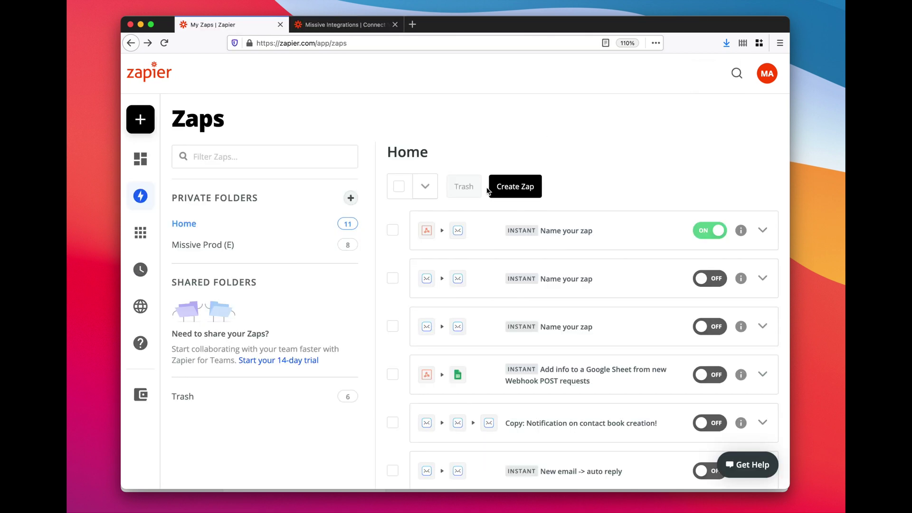
mouse_move(142, 120)
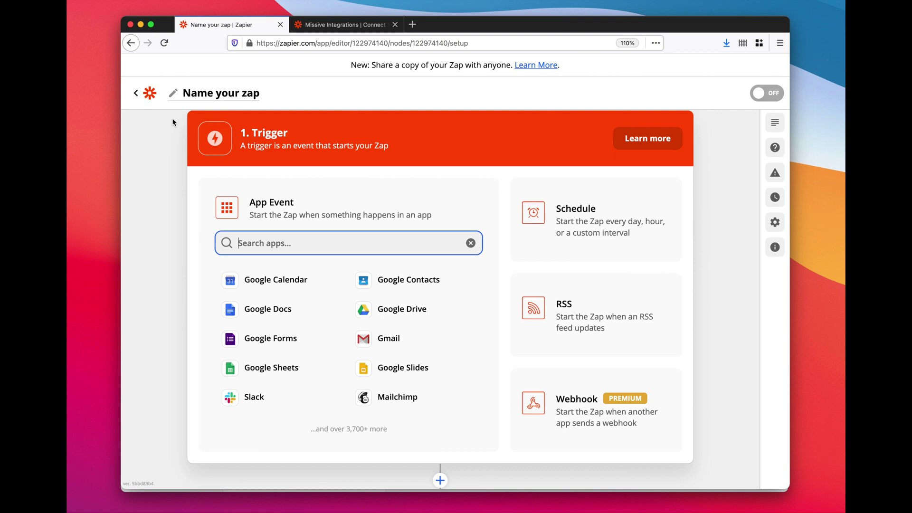
text(missi)
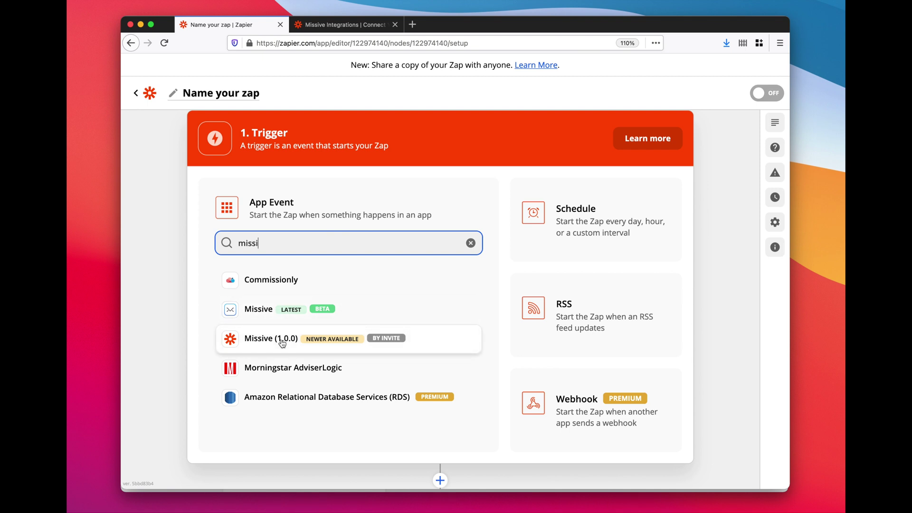
Set the trigger to Missive (1.0.0) with the New Comment event
click(282, 343)
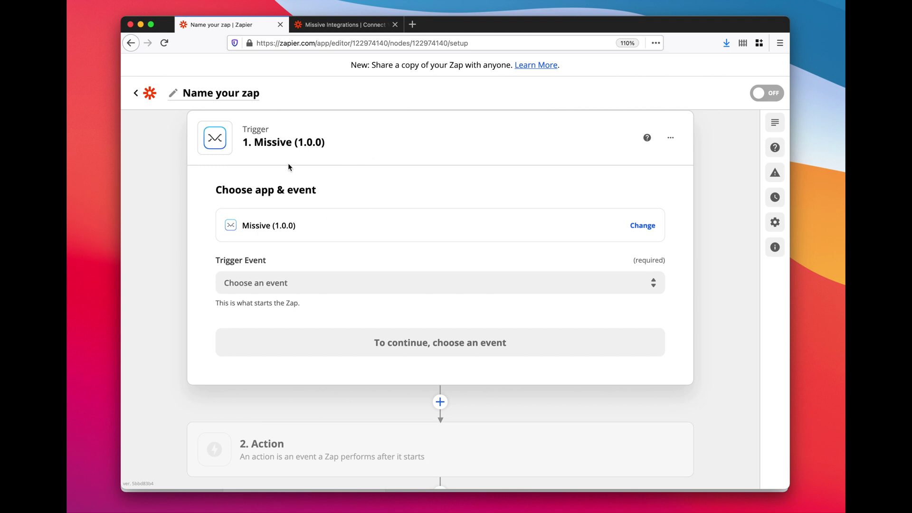
click(278, 281)
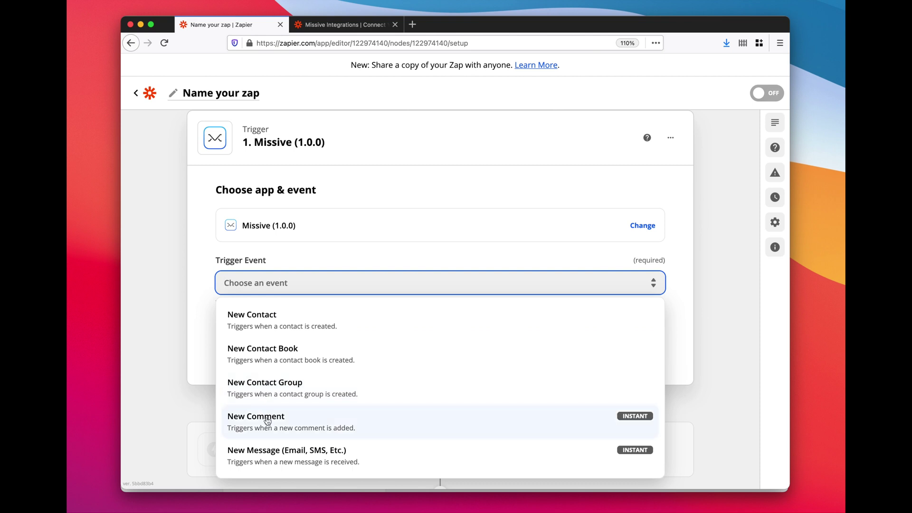
click(268, 422)
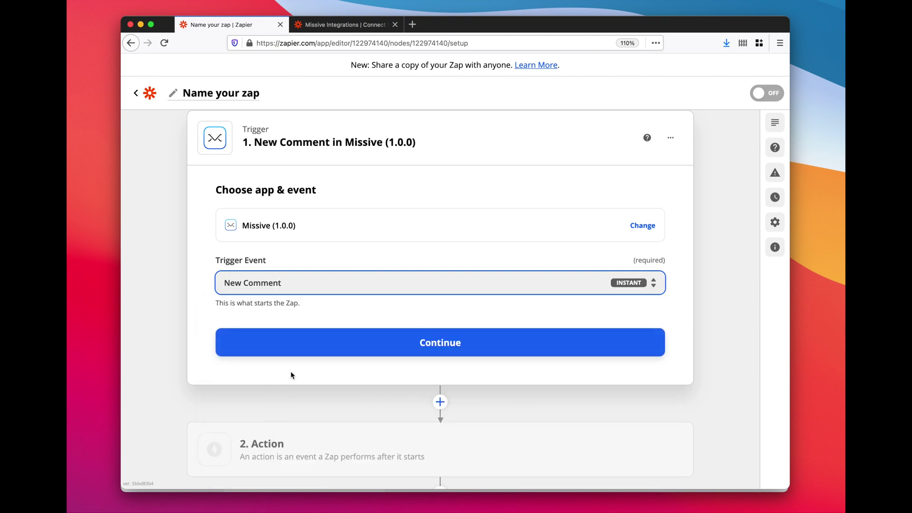
click(366, 342)
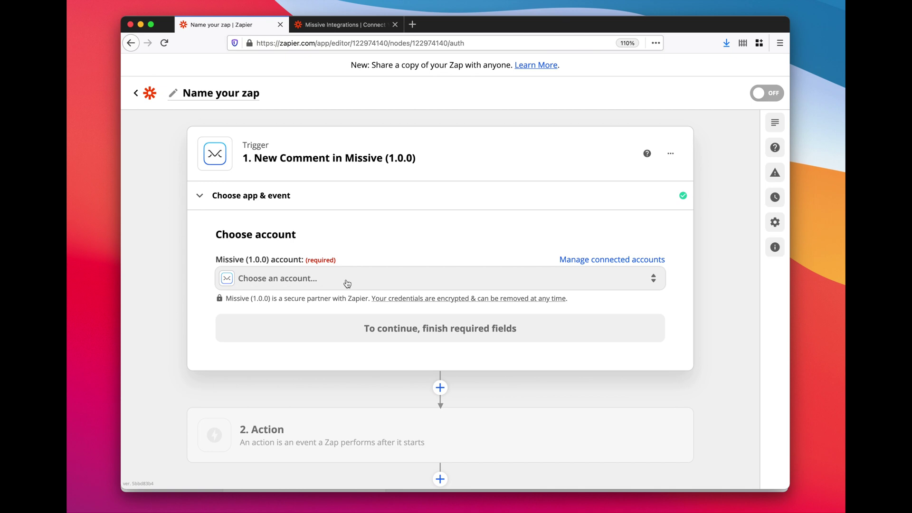
Choose to connect a new Missive account, then switch to the Missive app
click(347, 283)
scroll(333, 318, down, 2)
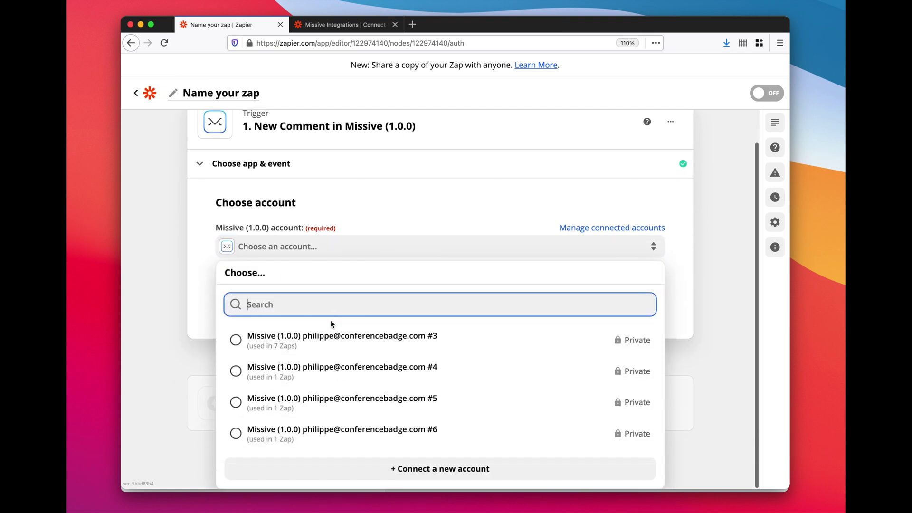
click(367, 472)
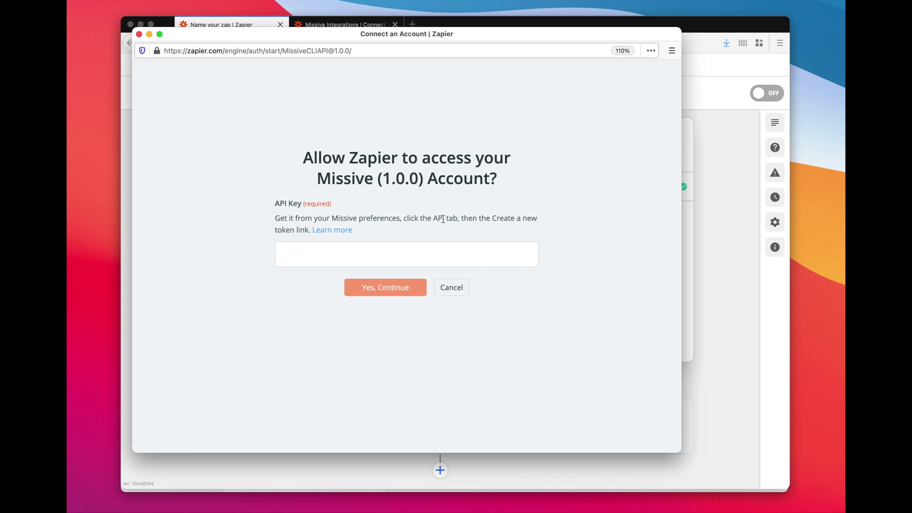
key(super+Tab)
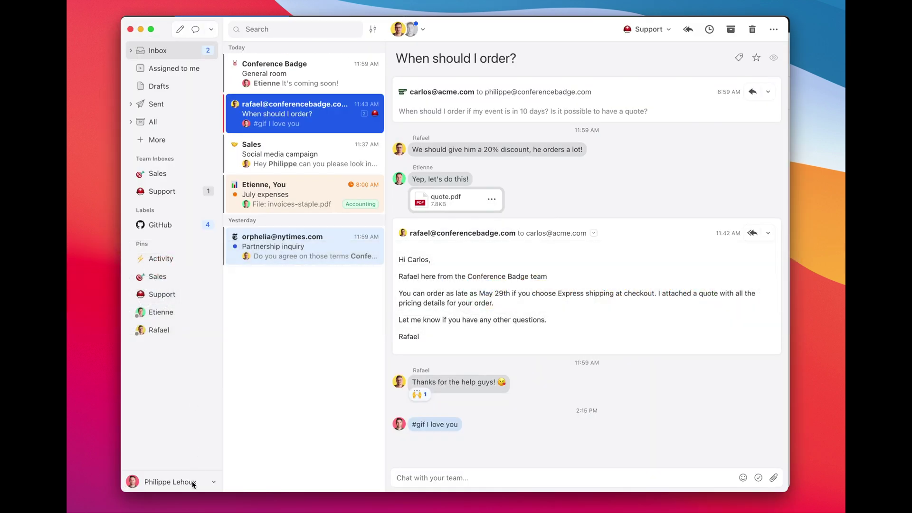
In Missive Preferences > API, create a token named 'Zapier', copy it, and close settings
click(191, 481)
click(169, 374)
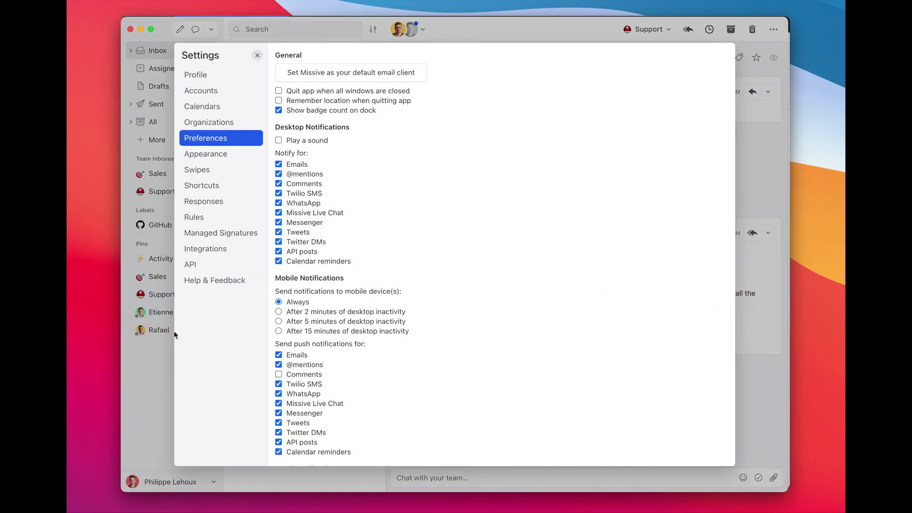
click(192, 265)
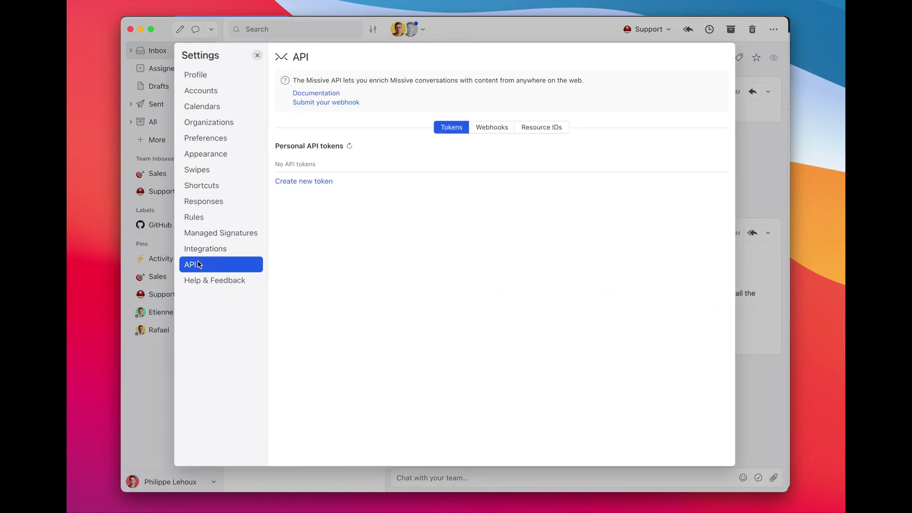
click(295, 182)
text(Zaper)
key(BackSpace)
key(BackSpace)
text(ier)
click(707, 181)
key(super+c)
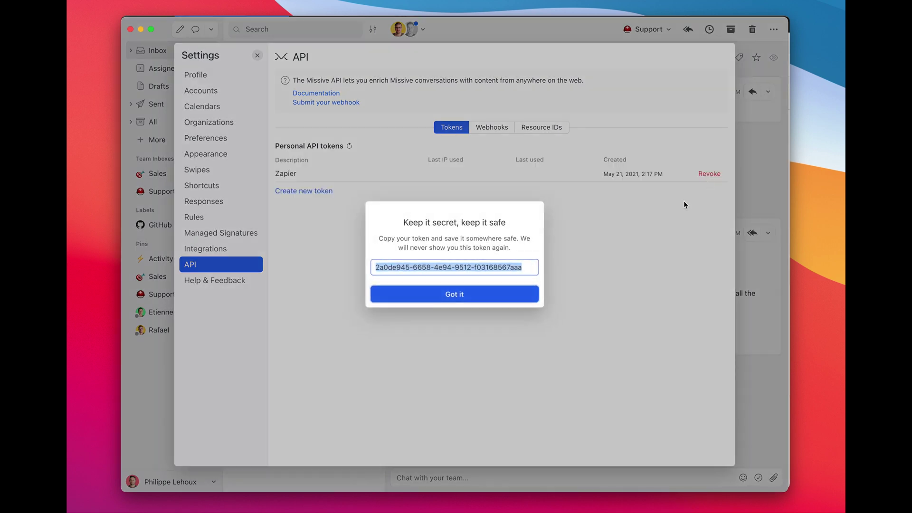
click(467, 297)
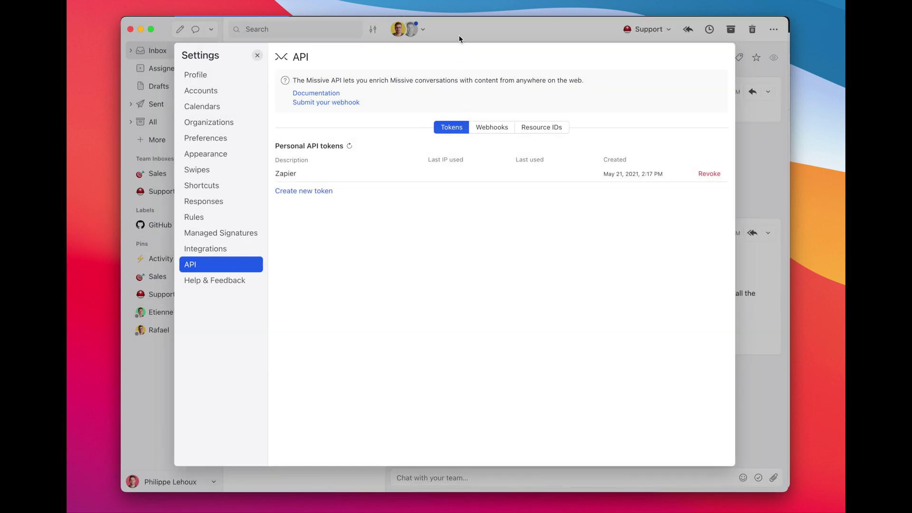
key(Escape)
key(super+Tab)
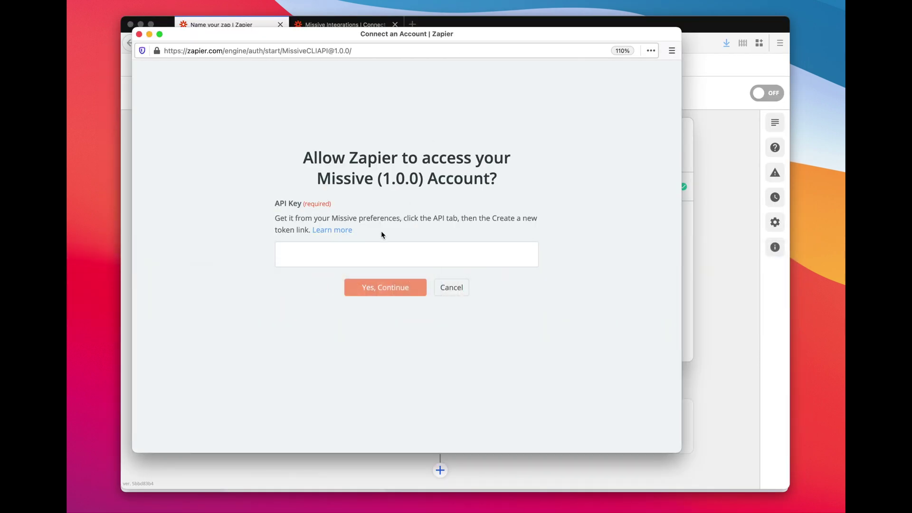
Connect the Missive account by pasting the new API token as the API key
click(376, 254)
key(super+v)
click(375, 287)
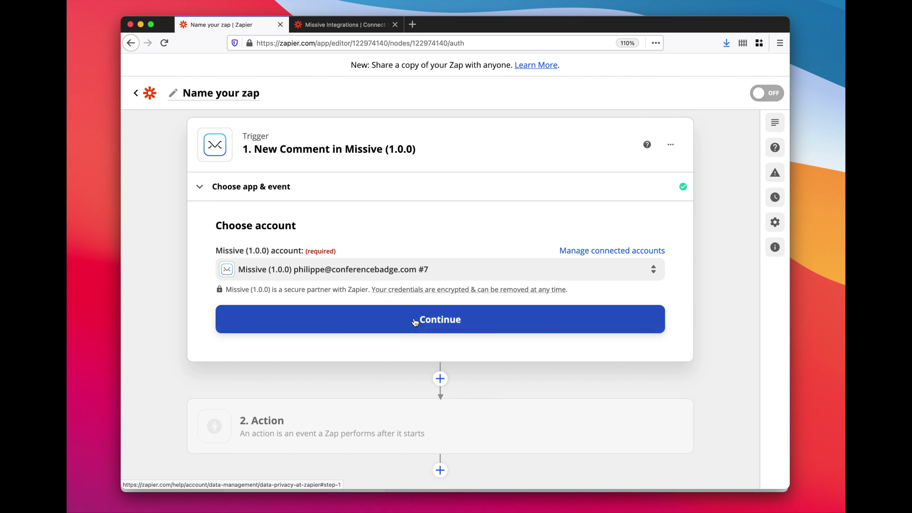
click(417, 320)
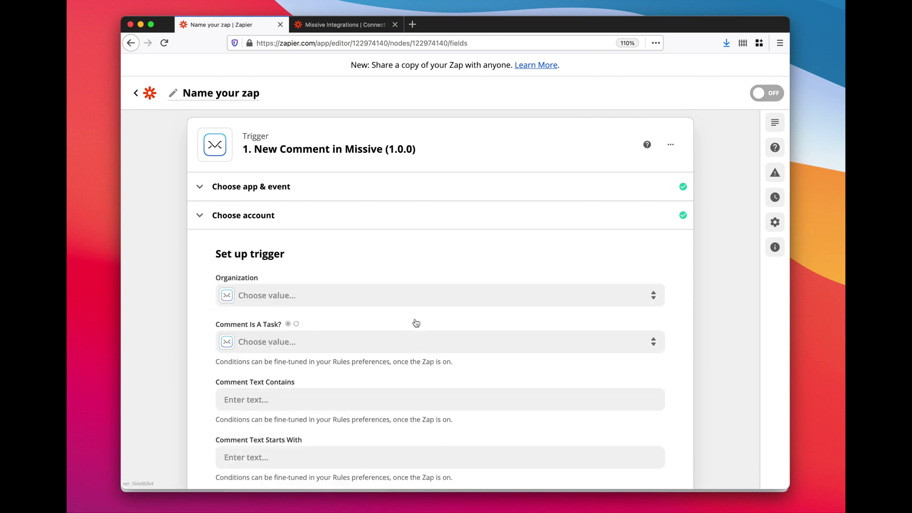
Set Organization to Conference Badge and Comment Text Starts With to #gif
scroll(416, 323, down, 5)
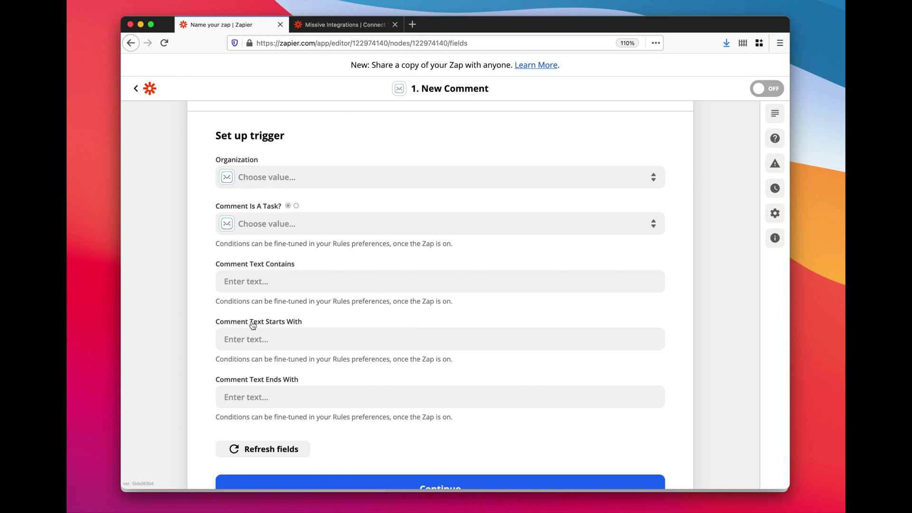
click(263, 180)
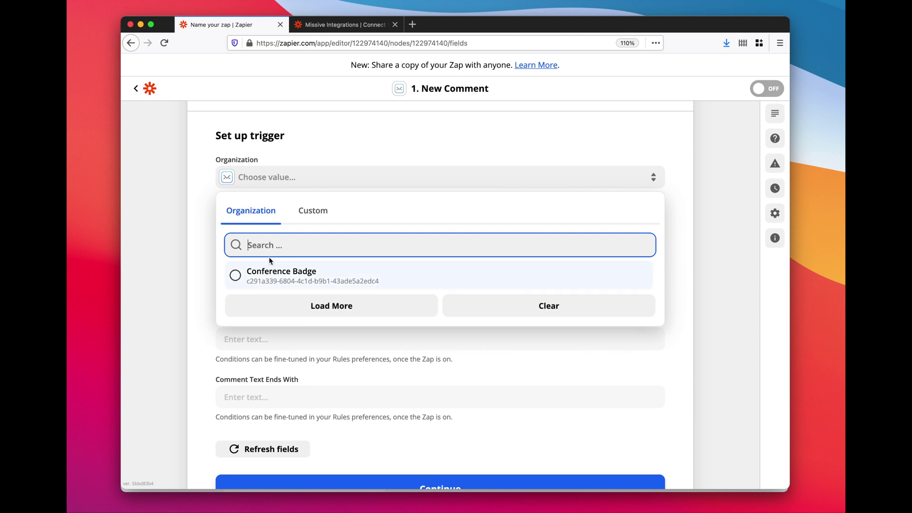
click(273, 274)
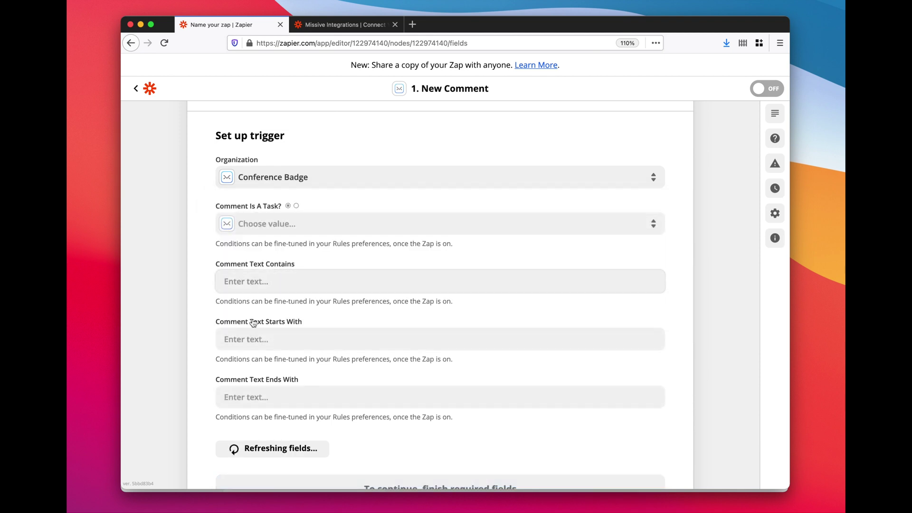
click(252, 339)
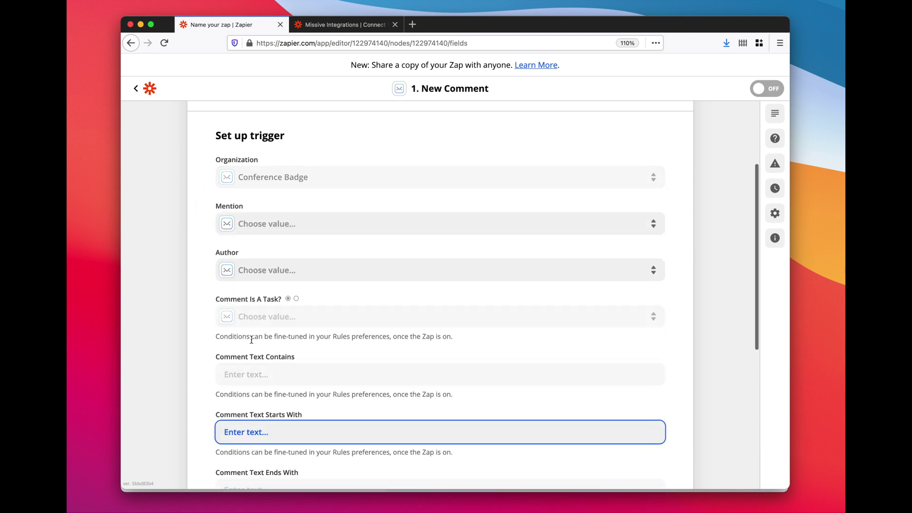
scroll(255, 420, down, 2)
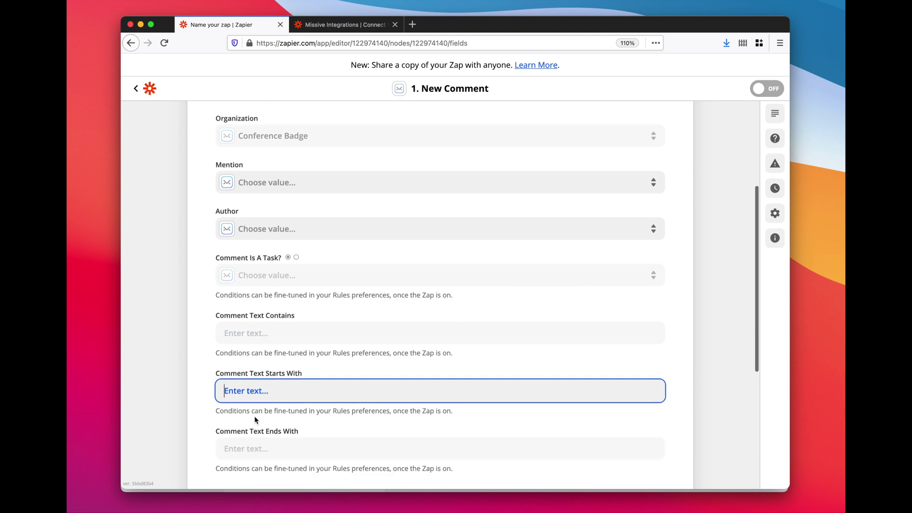
text(#gif)
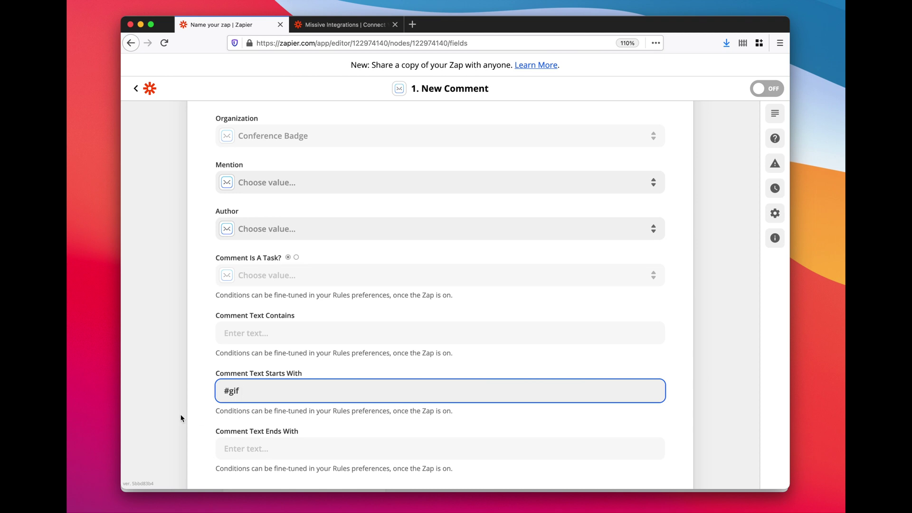
click(181, 418)
scroll(180, 418, down, 5)
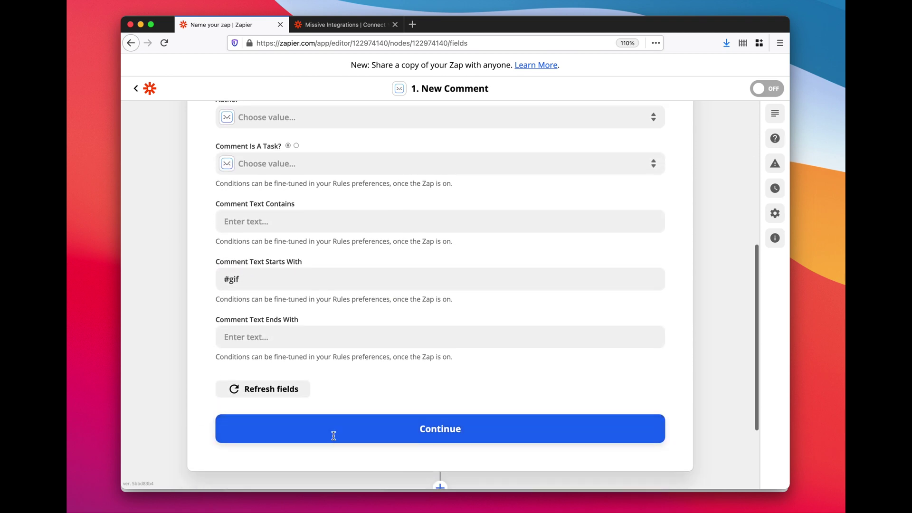
click(333, 436)
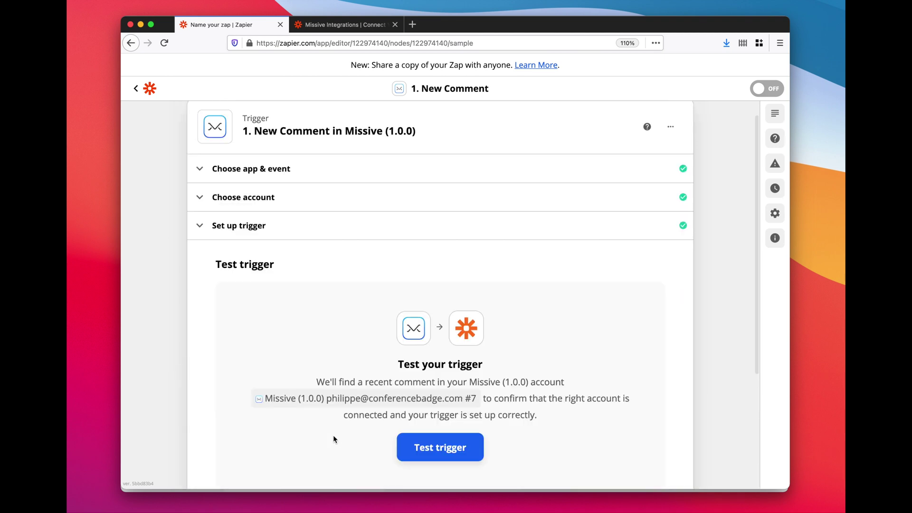
Test the trigger to pull in a recent Missive comment
scroll(332, 435, down, 3)
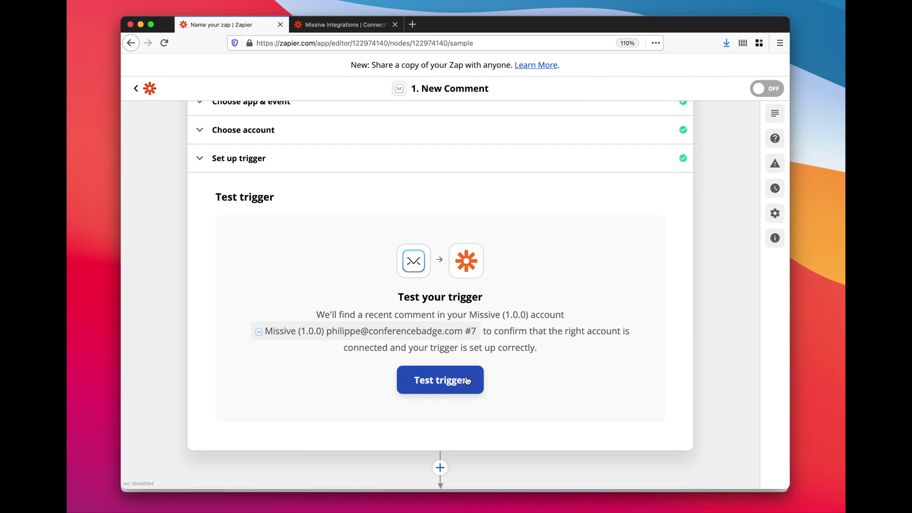
click(467, 381)
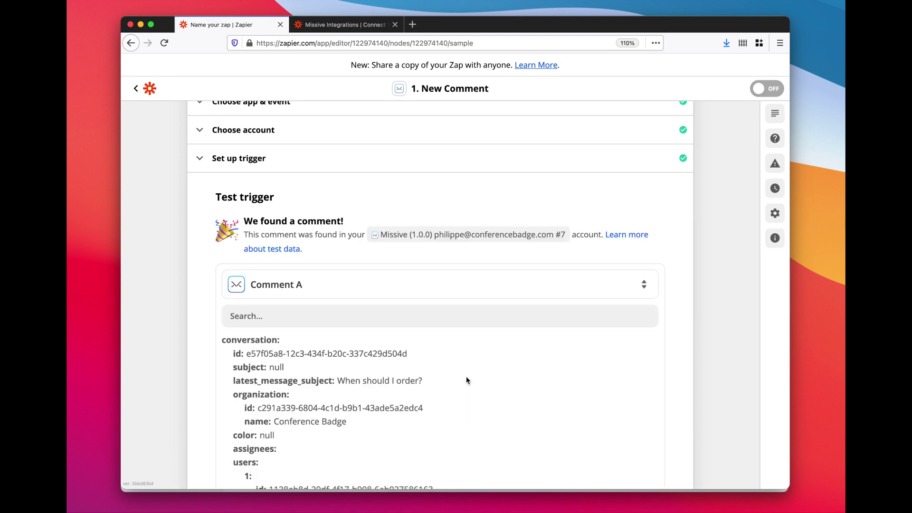
scroll(429, 300, down, 3)
scroll(418, 263, down, 3)
scroll(299, 149, up, 1)
Search the test data for 'body' to confirm the comment reads '#gif I love you'
click(287, 143)
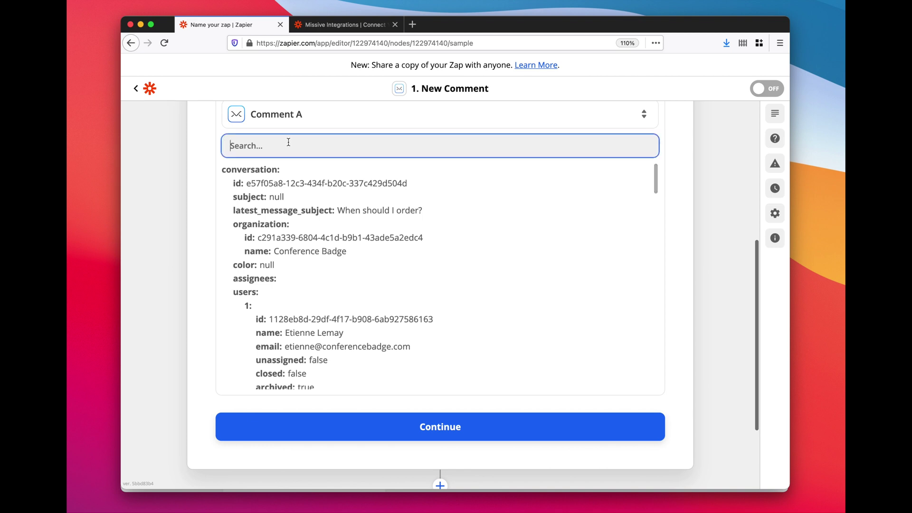
scroll(288, 145, up, 1)
scroll(288, 145, up, 1)
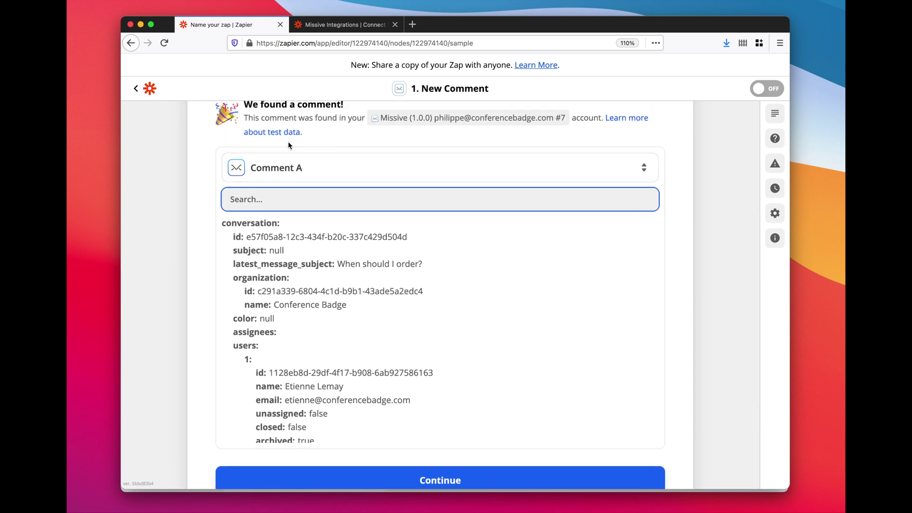
text(comme)
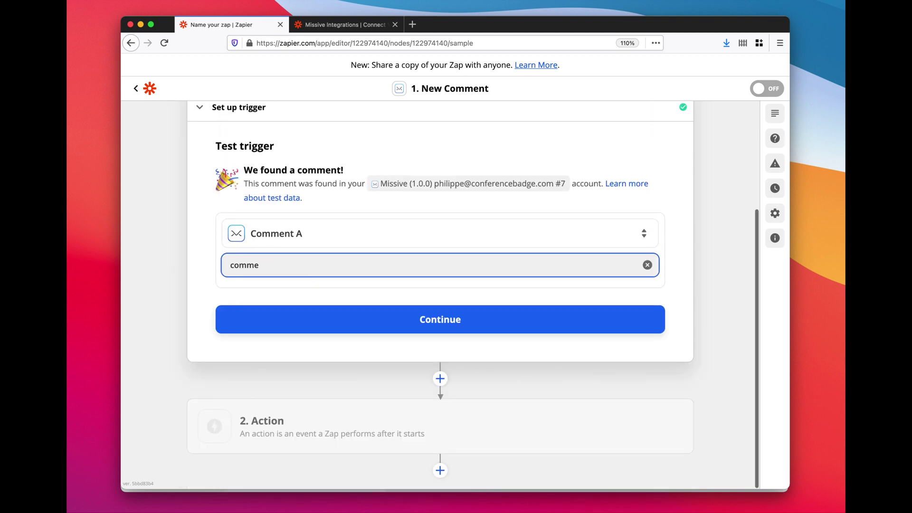
text(n)
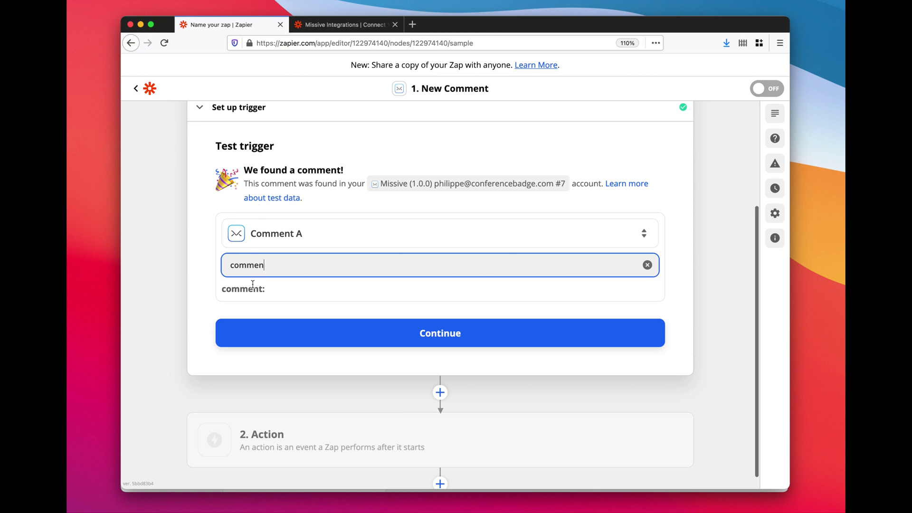
text( b)
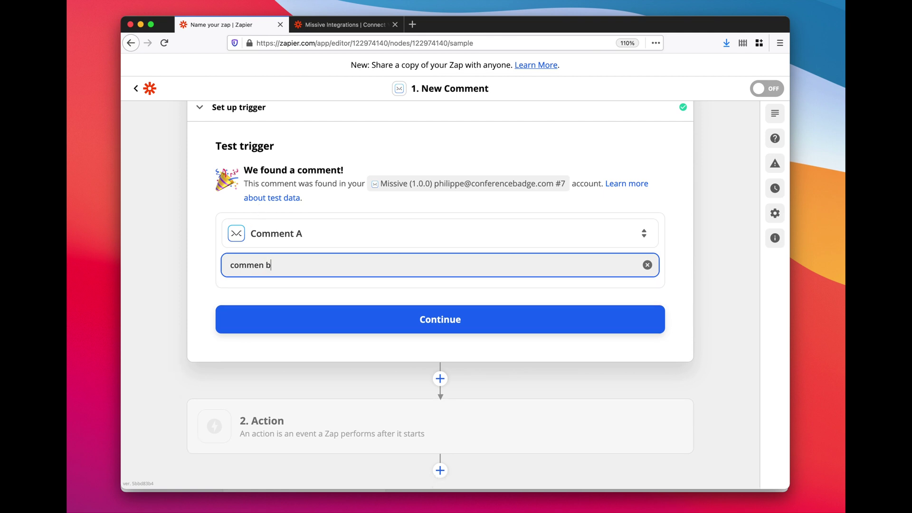
text(od)
key(alt+BackSpace)
key(alt+BackSpace)
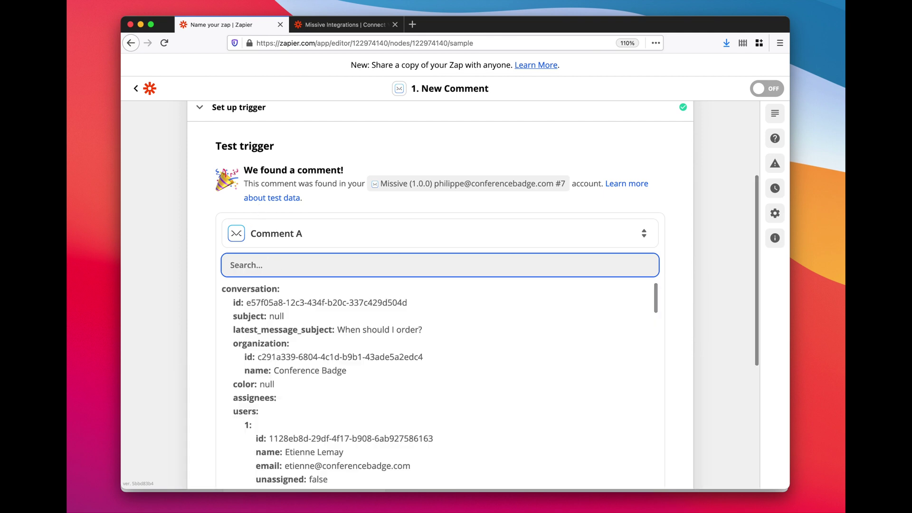
text(body)
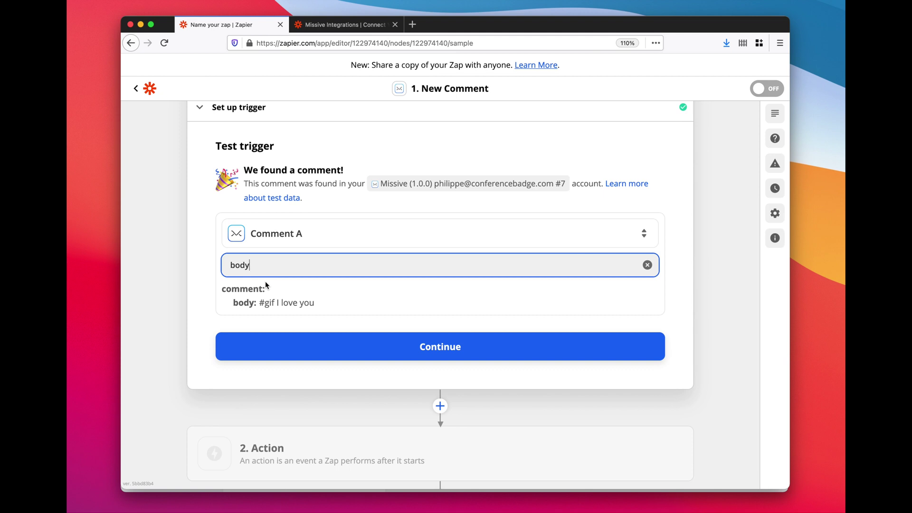
click(364, 350)
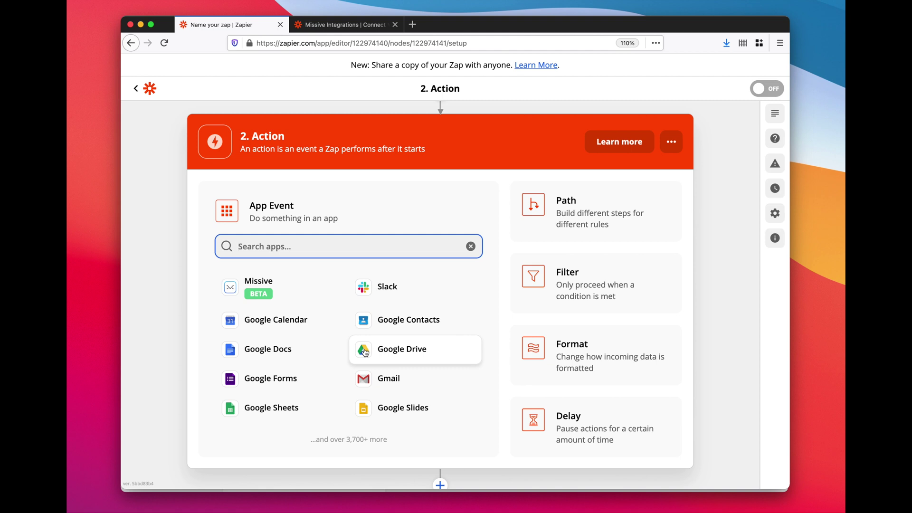
Choose Formatter by Zapier with the Text action event
click(597, 359)
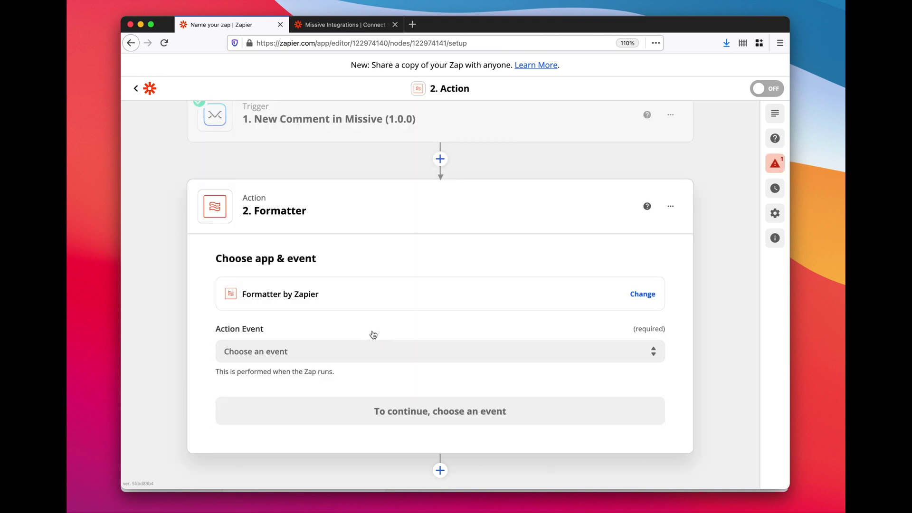
click(343, 350)
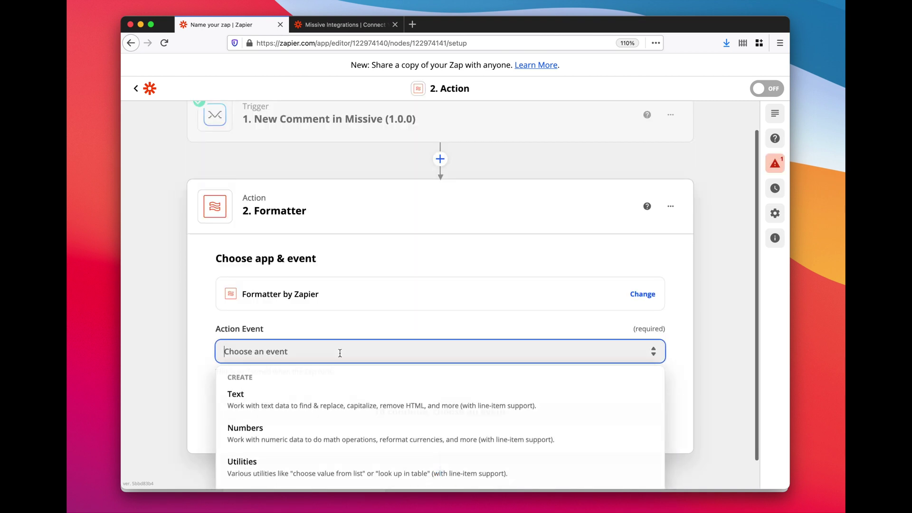
click(309, 404)
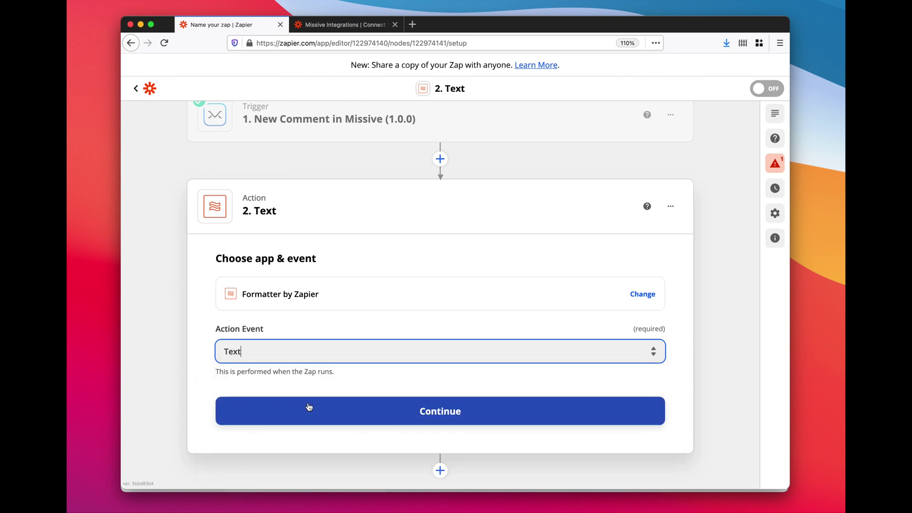
click(343, 410)
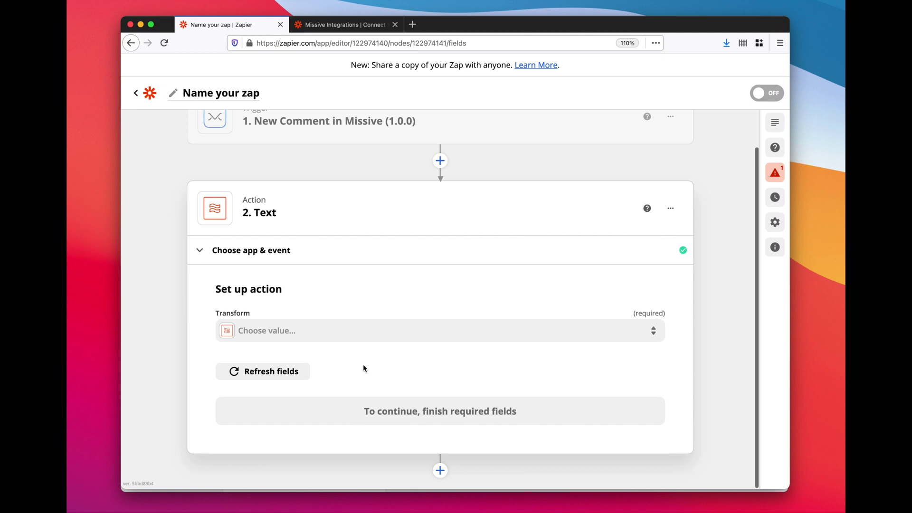
Choose Replace as the Formatter's text transform
click(370, 334)
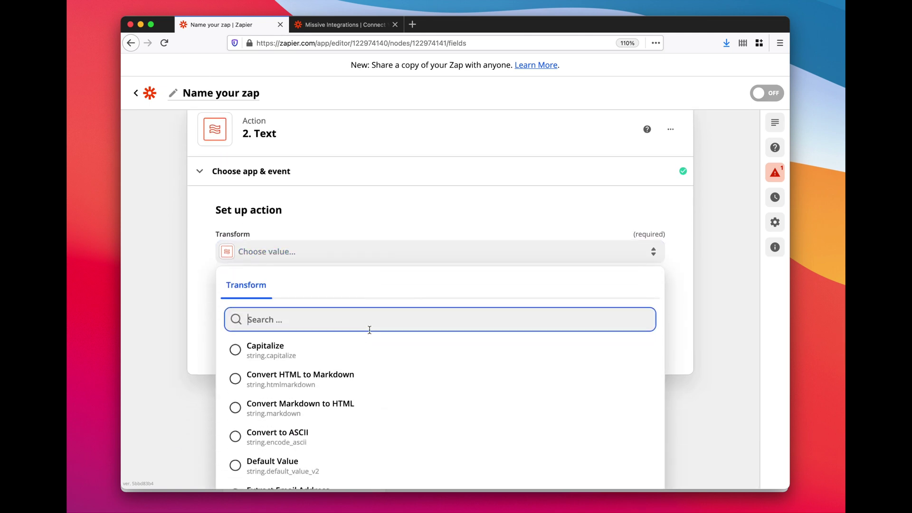
text(repl)
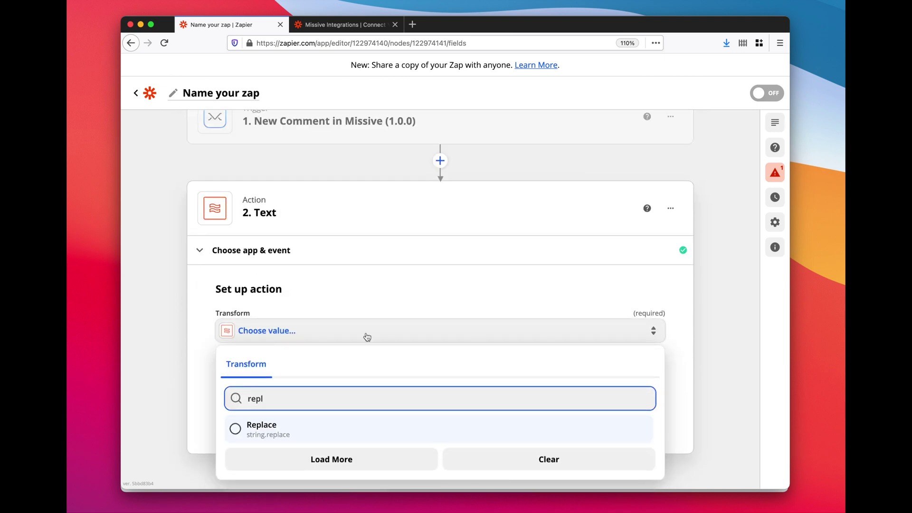
click(284, 429)
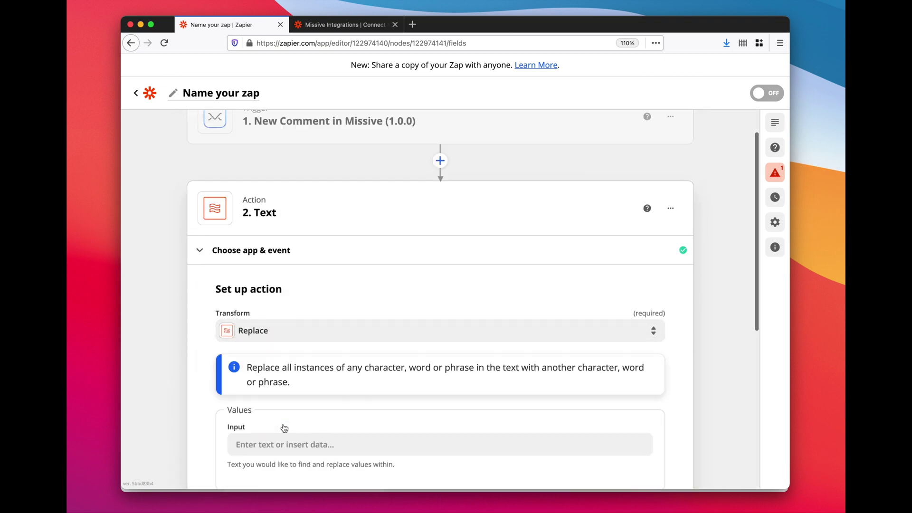
Insert the trigger's Comment Body ('#gif I love you') as the Input value
click(279, 392)
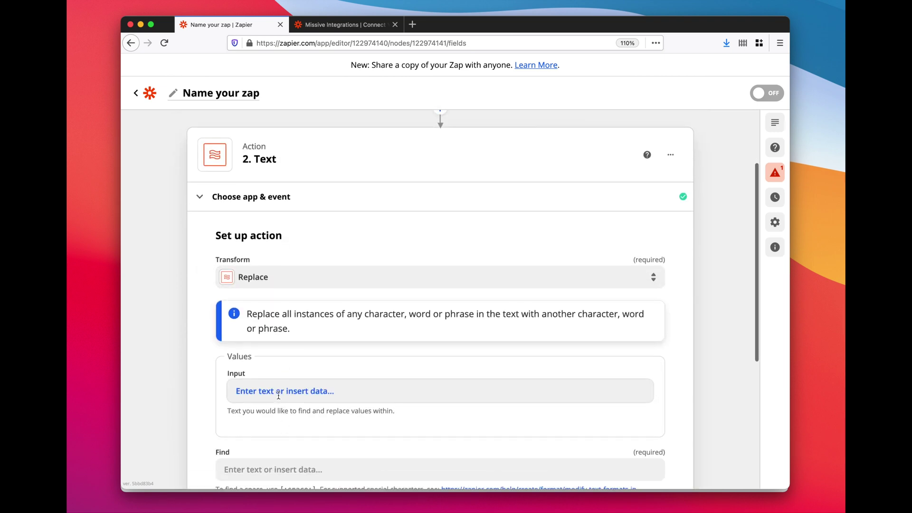
scroll(279, 397, down, 4)
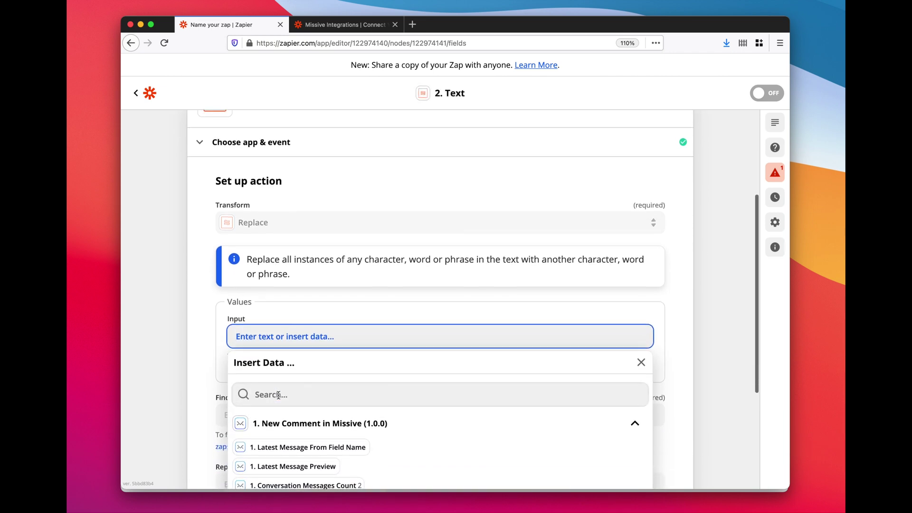
text(bod)
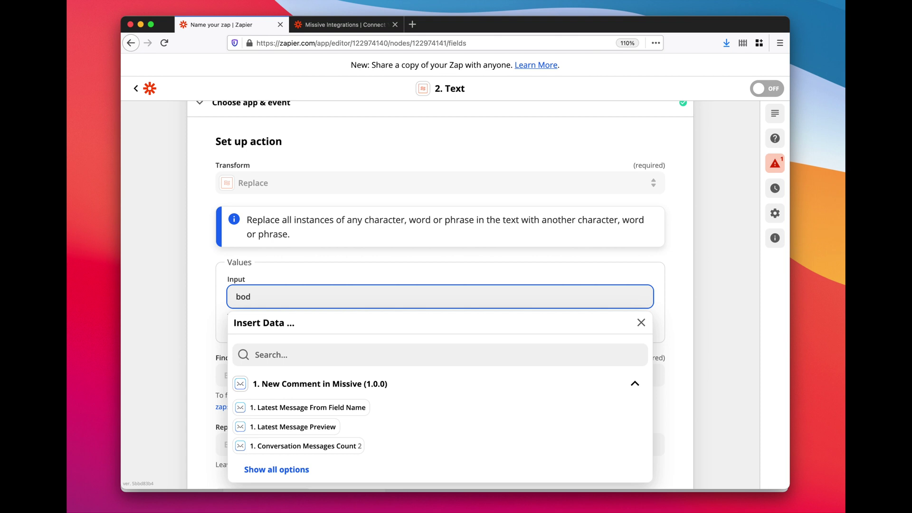
key(BackSpace)
key(BackSpace)
key(BackSpace)
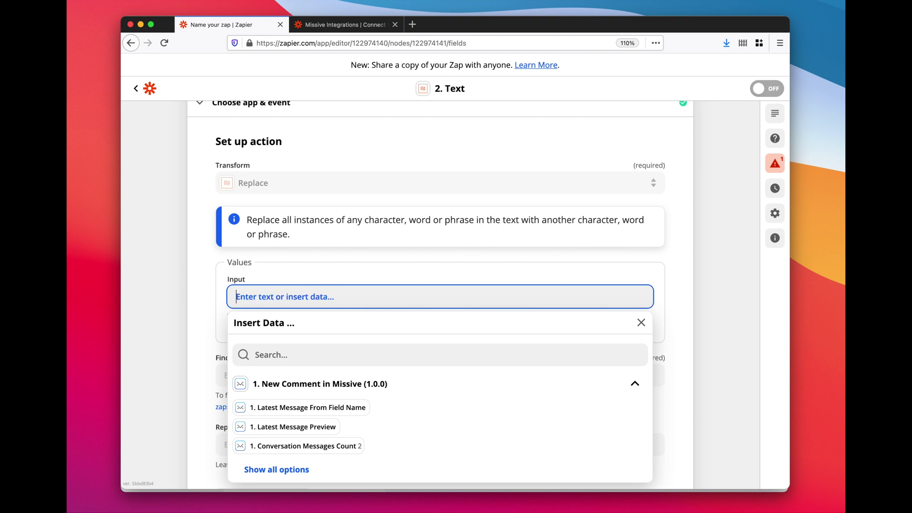
click(282, 360)
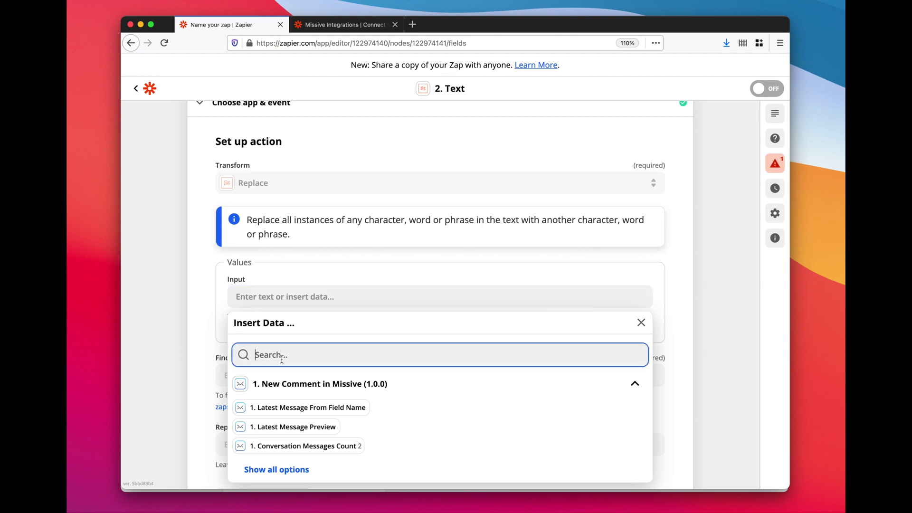
text(body)
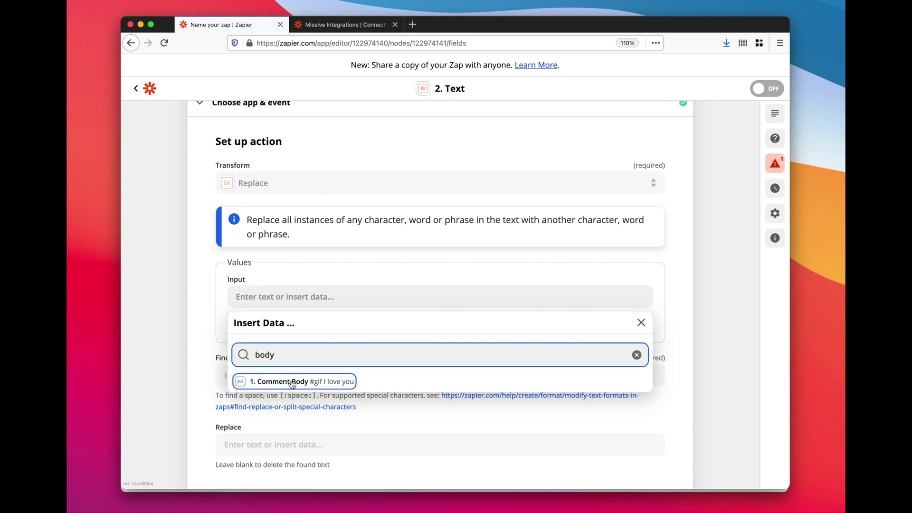
click(291, 382)
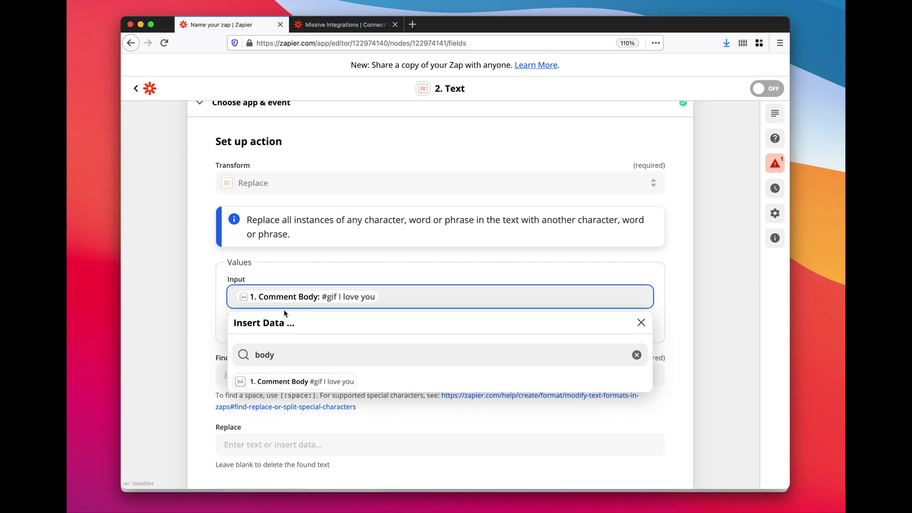
click(212, 358)
Set the Find value to '#gif[:space:]' using the space token from the help text
click(229, 374)
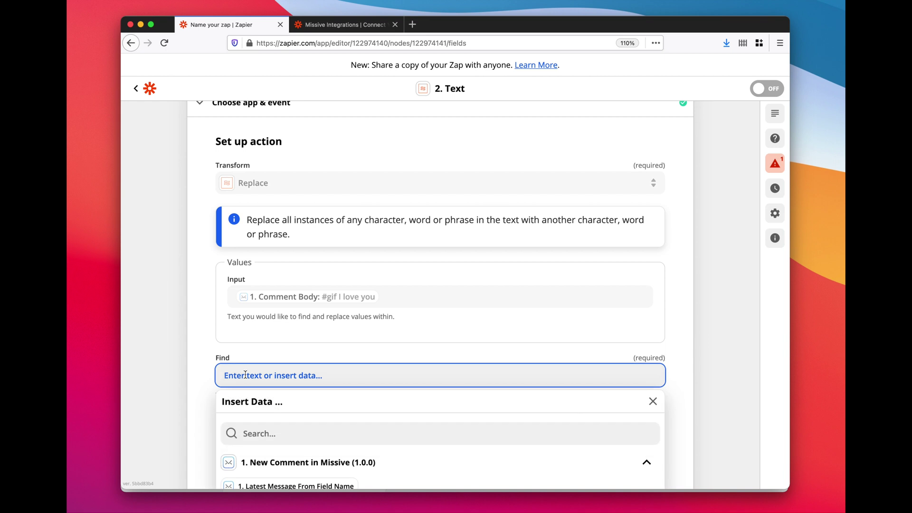
text(#gif)
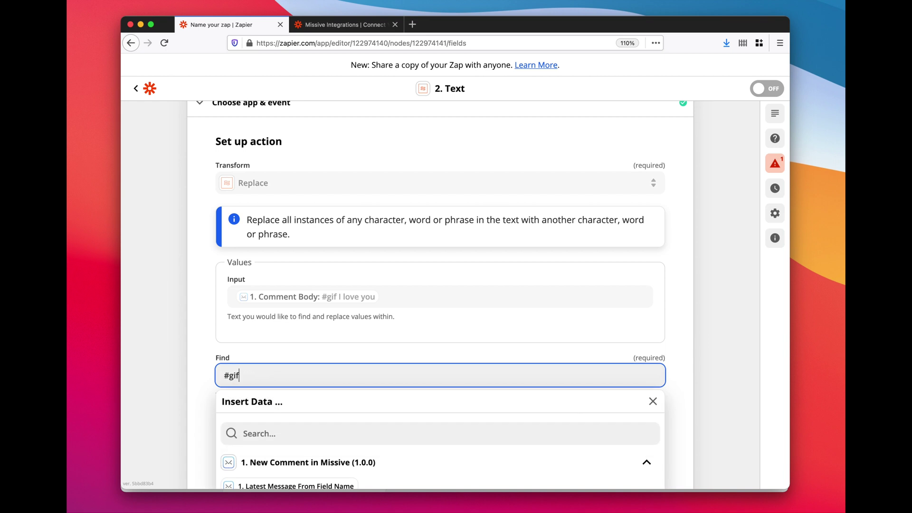
click(196, 377)
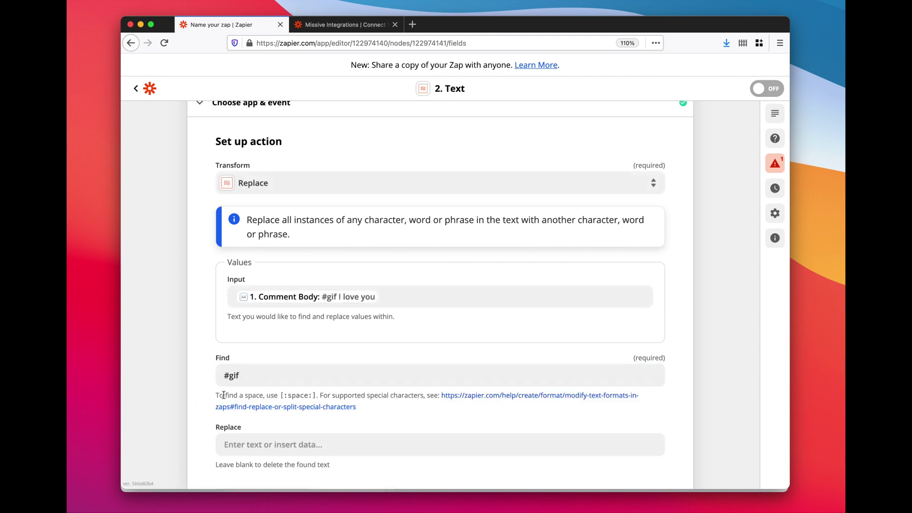
drag(281, 396, 315, 396)
key(super+c)
click(257, 376)
key(super+v)
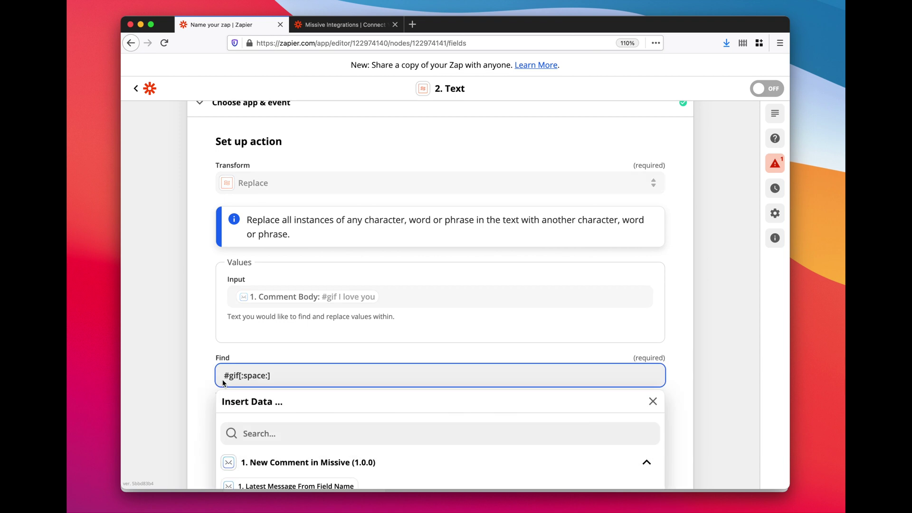
click(192, 375)
Leave the Replace value blank so the matched tag gets deleted
scroll(219, 394, down, 1)
click(245, 418)
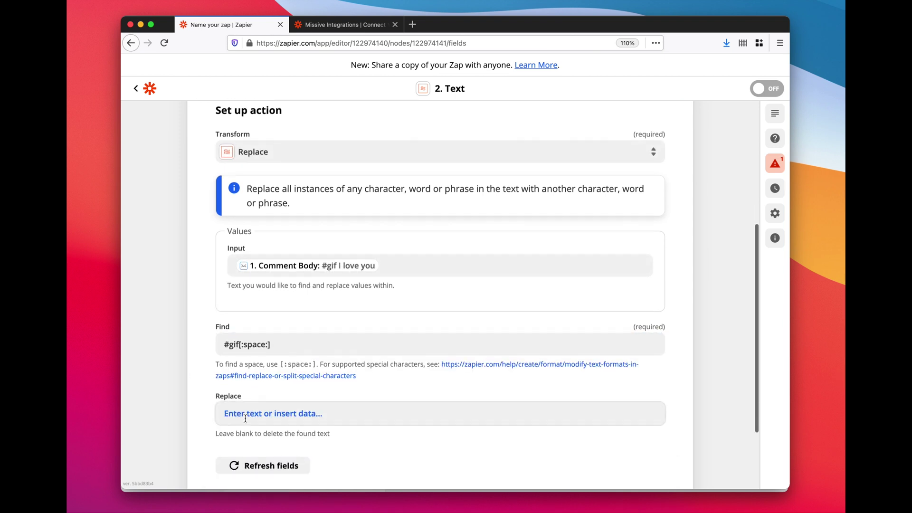
click(212, 414)
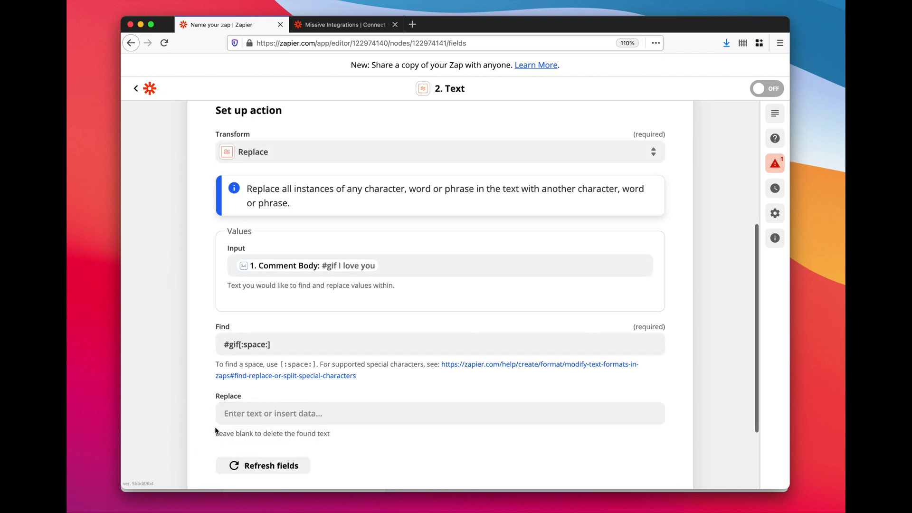
drag(216, 435, 338, 434)
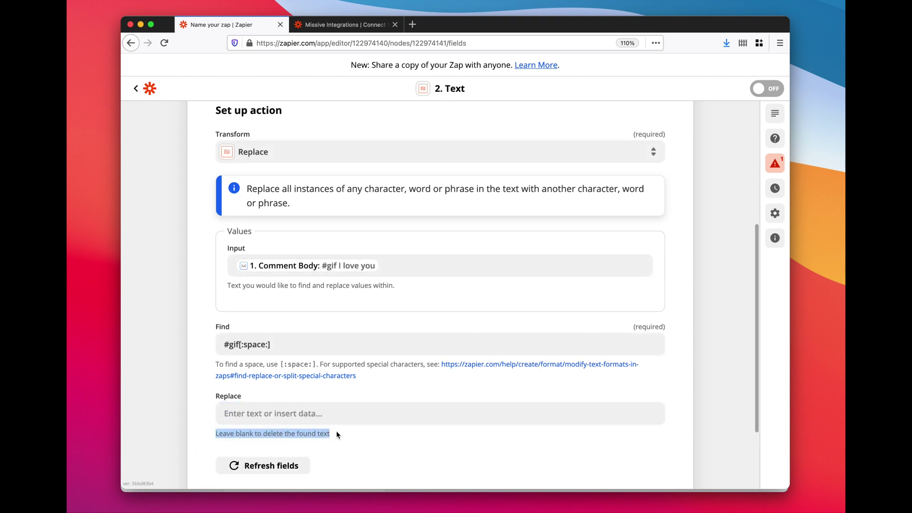
click(337, 435)
scroll(336, 433, down, 1)
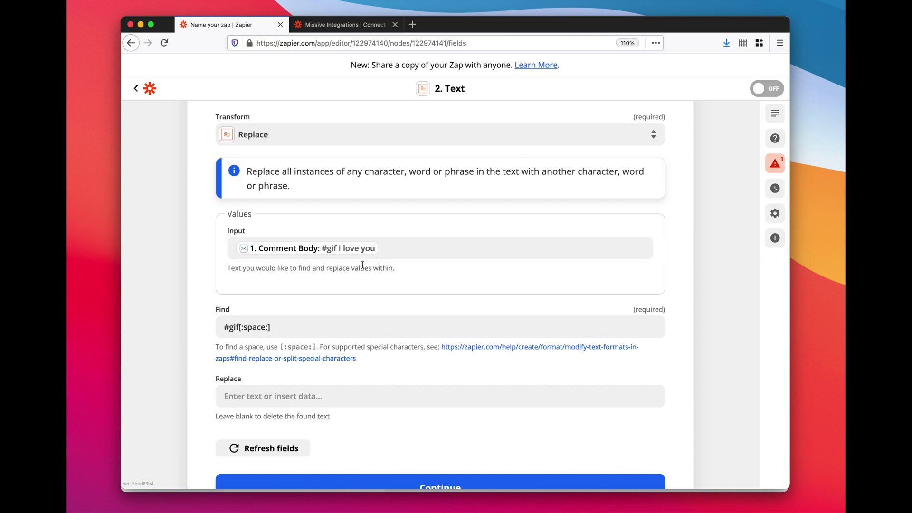
scroll(319, 394, down, 3)
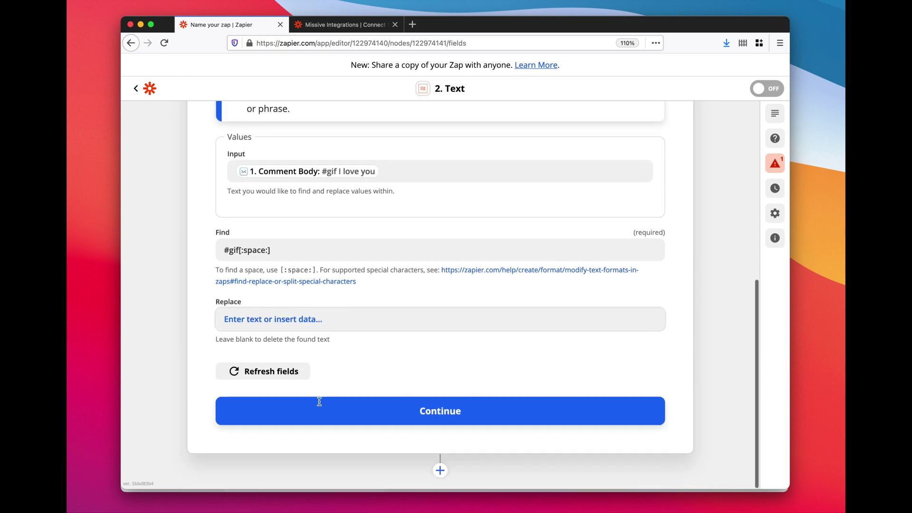
Test the Formatter step, confirm its output reads 'I love you', and add a step below it
click(389, 410)
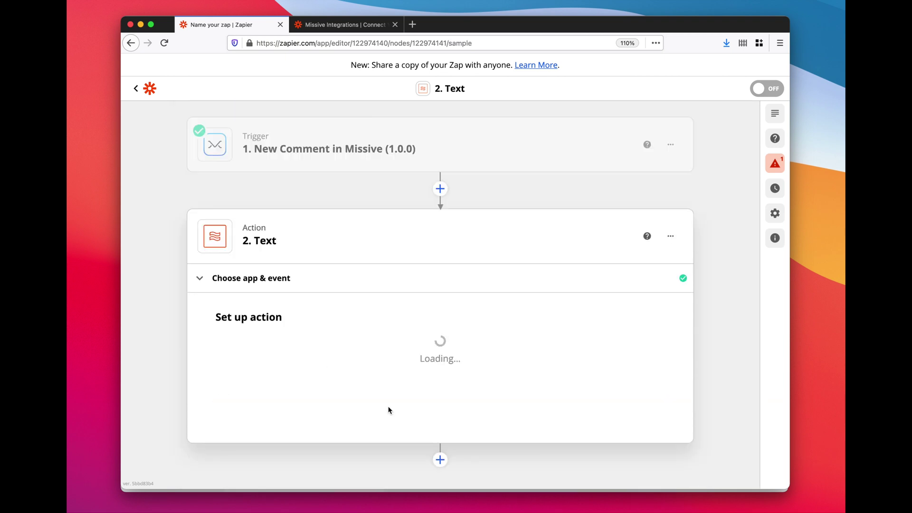
scroll(388, 407, down, 5)
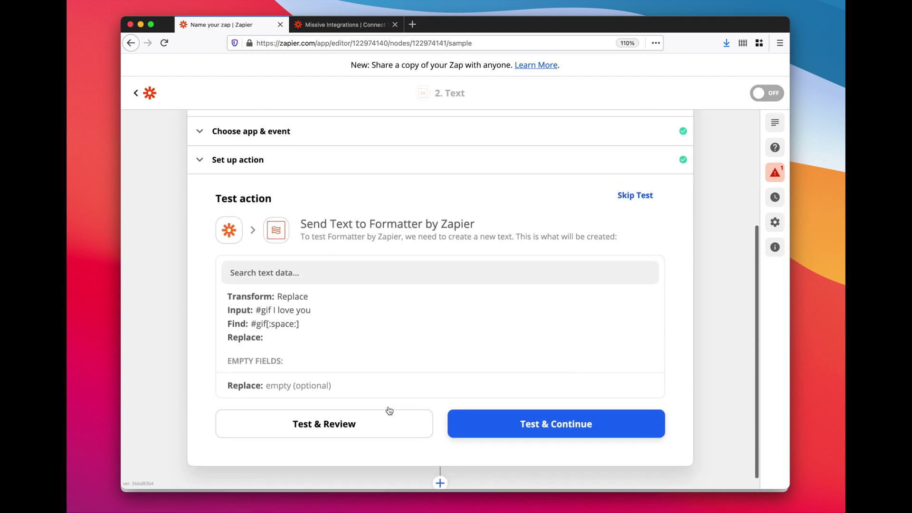
click(497, 416)
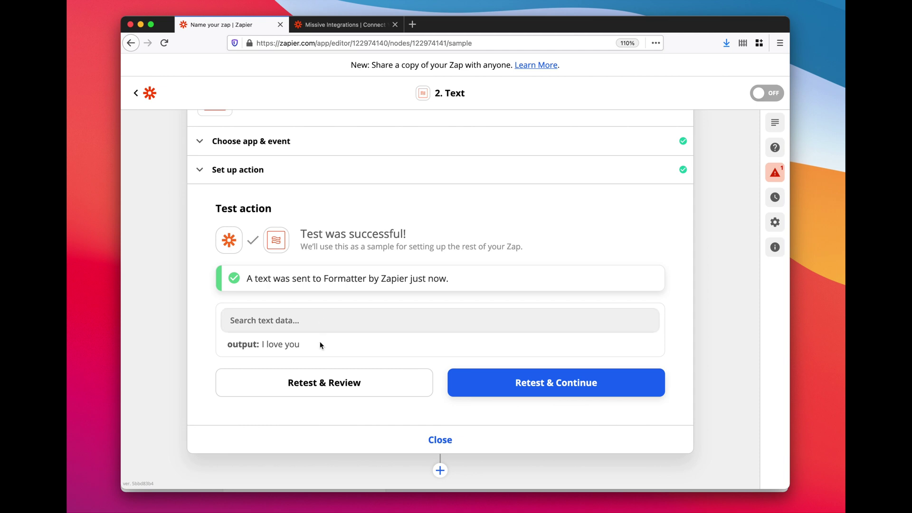
drag(309, 346, 260, 350)
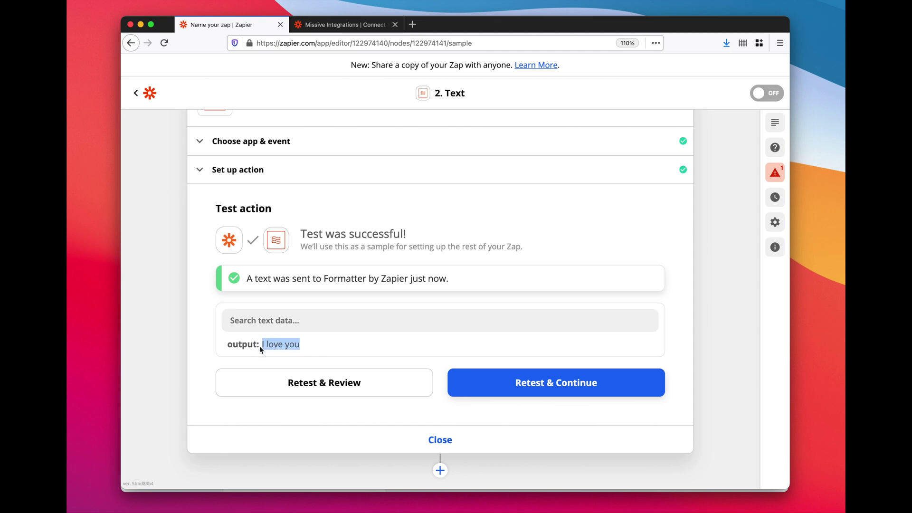
scroll(285, 366, down, 1)
click(437, 459)
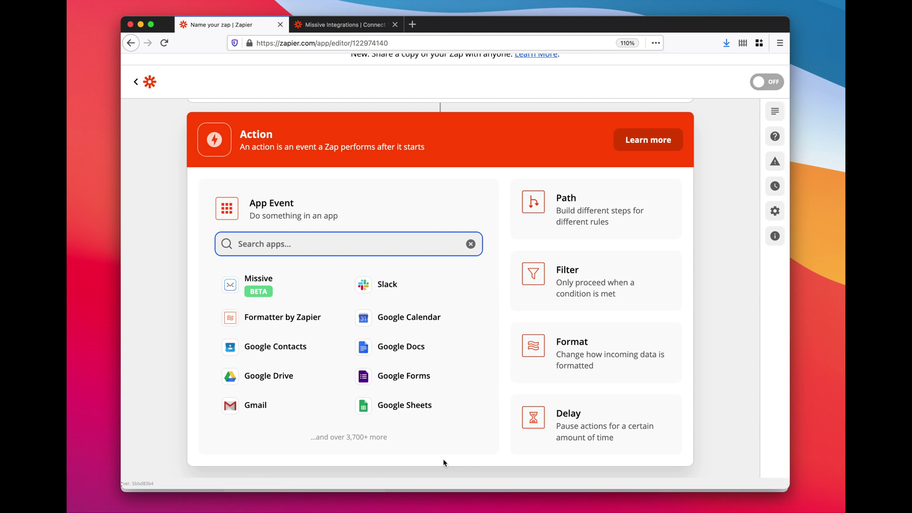
Make the new step a Giphy app action with the Find GIF event
text(giphy)
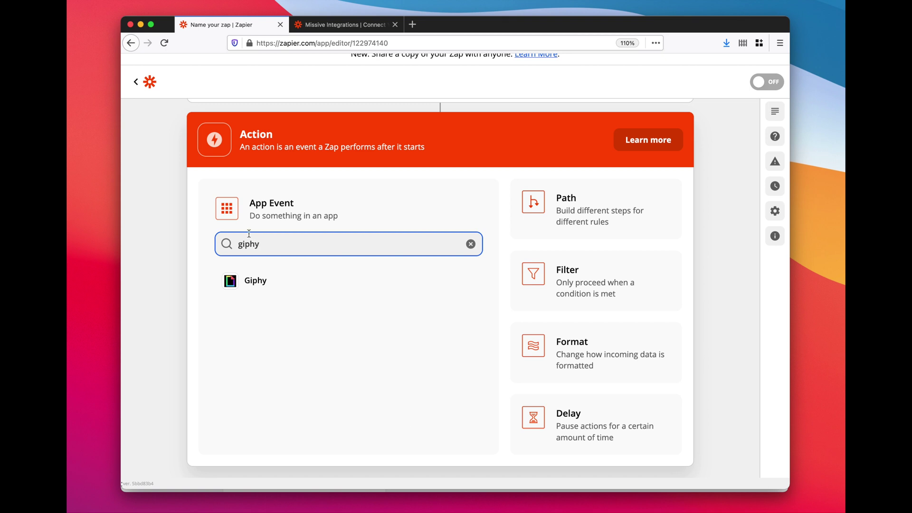
click(257, 281)
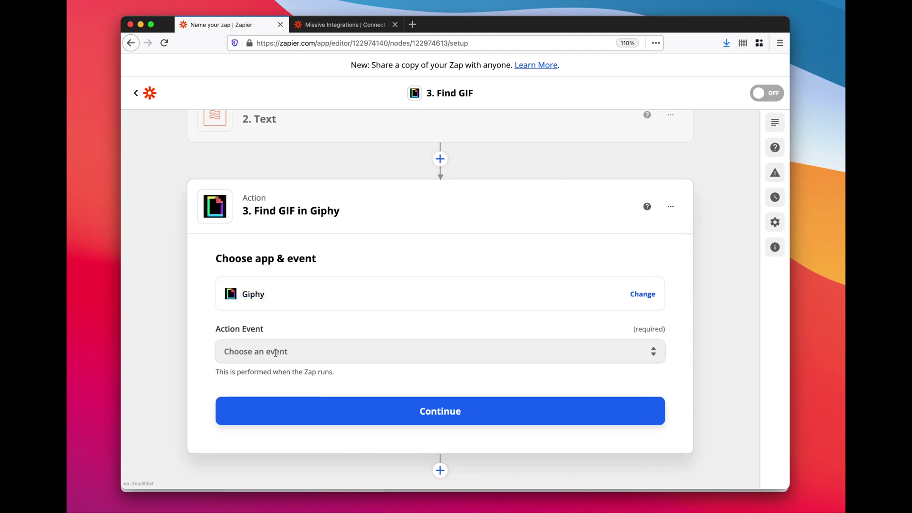
click(275, 352)
click(275, 397)
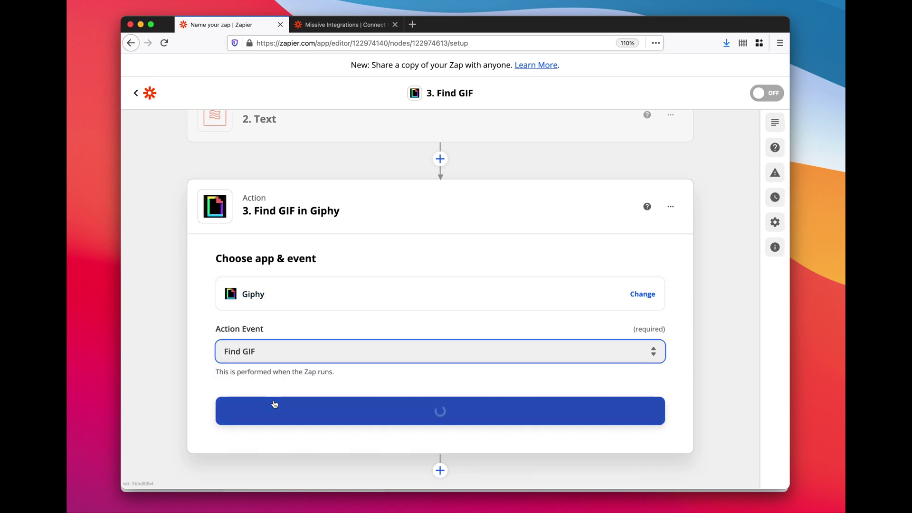
click(275, 404)
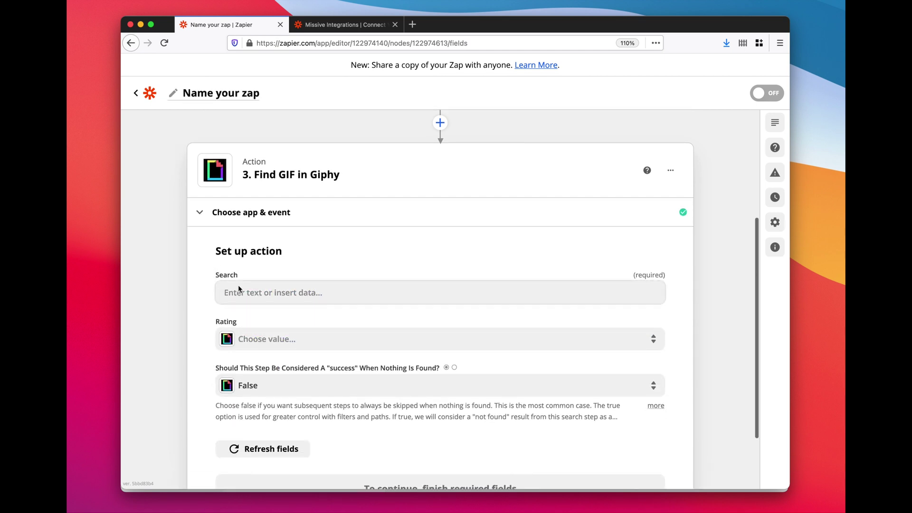
Fill Search with step 2's Comment Body and set Rating to (G) General
click(258, 293)
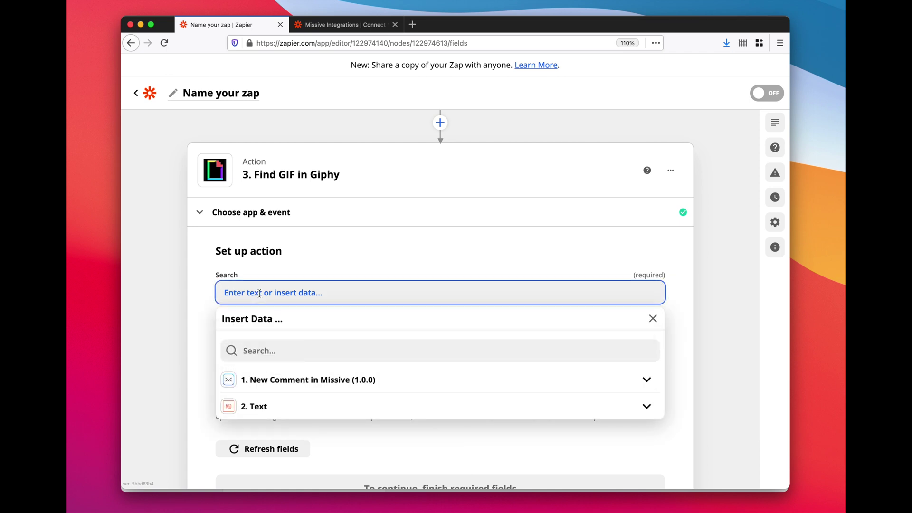
click(254, 408)
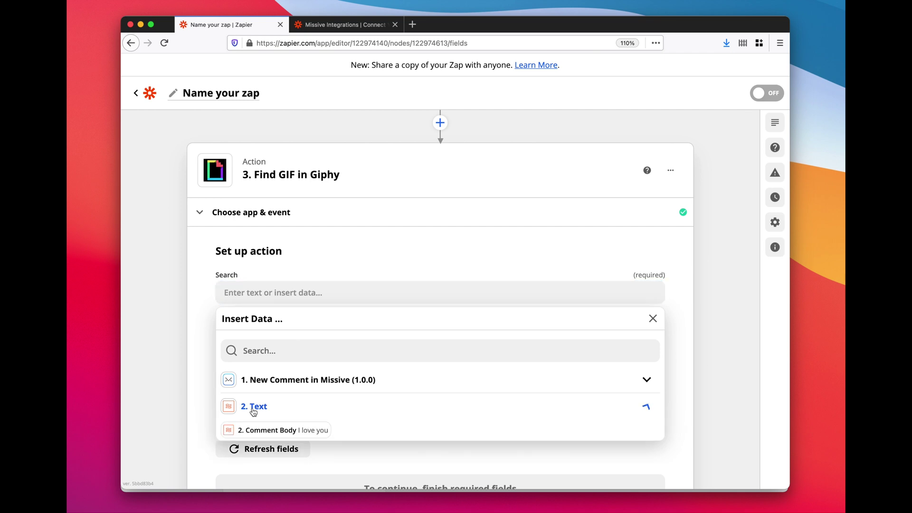
click(289, 430)
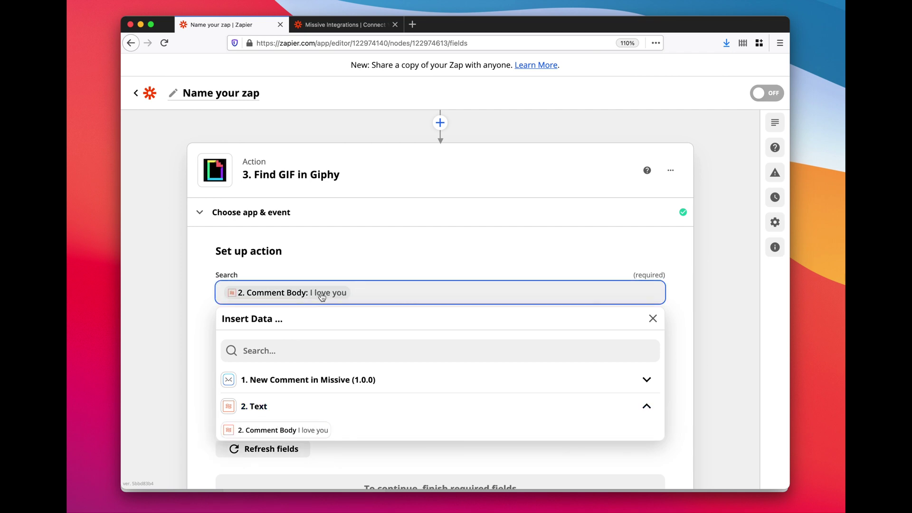
click(331, 265)
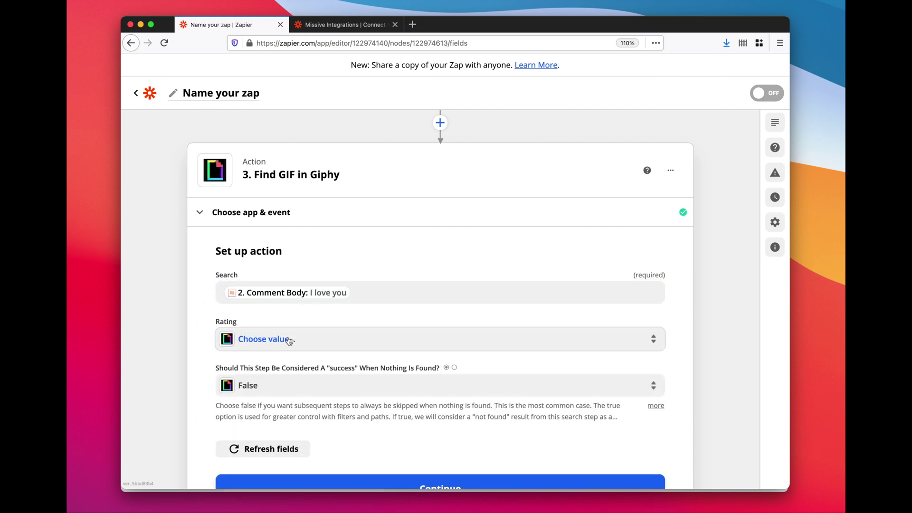
click(290, 340)
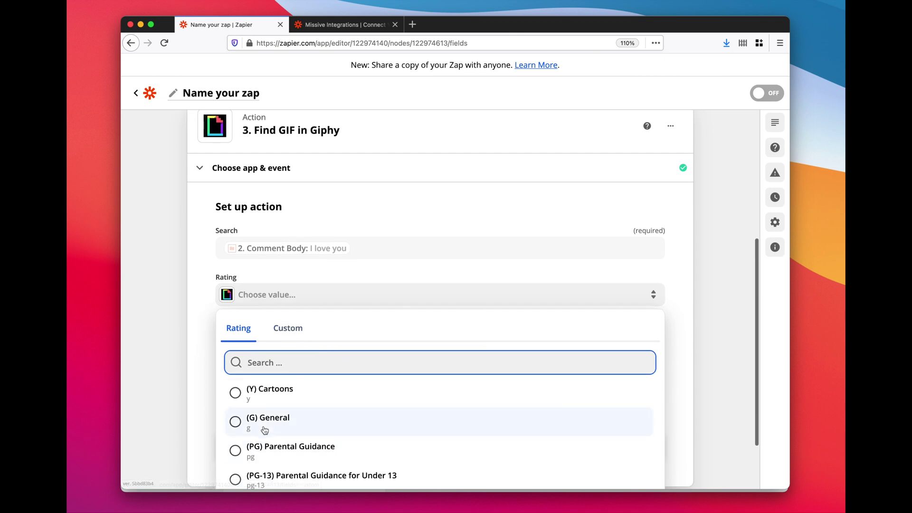
click(264, 430)
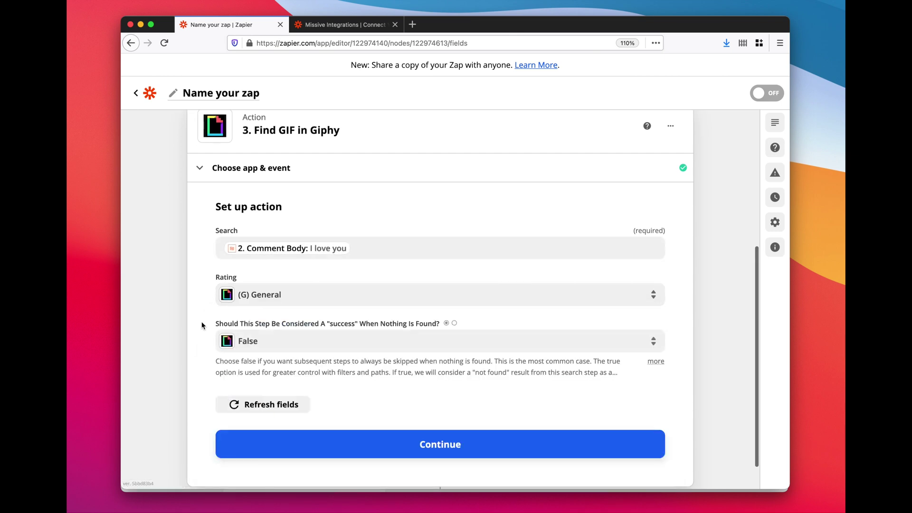
scroll(202, 325, down, 2)
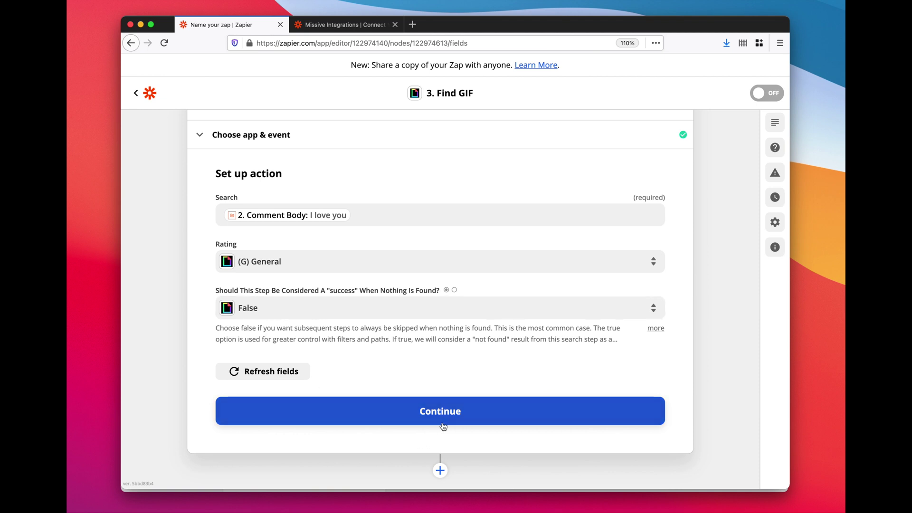
click(441, 423)
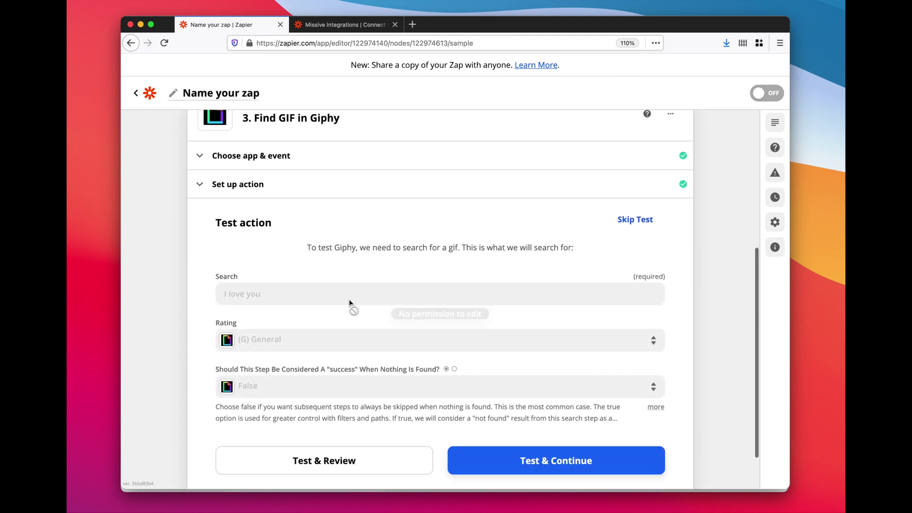
Run the Find GIF test and expand the returned results
scroll(349, 302, down, 1)
click(512, 446)
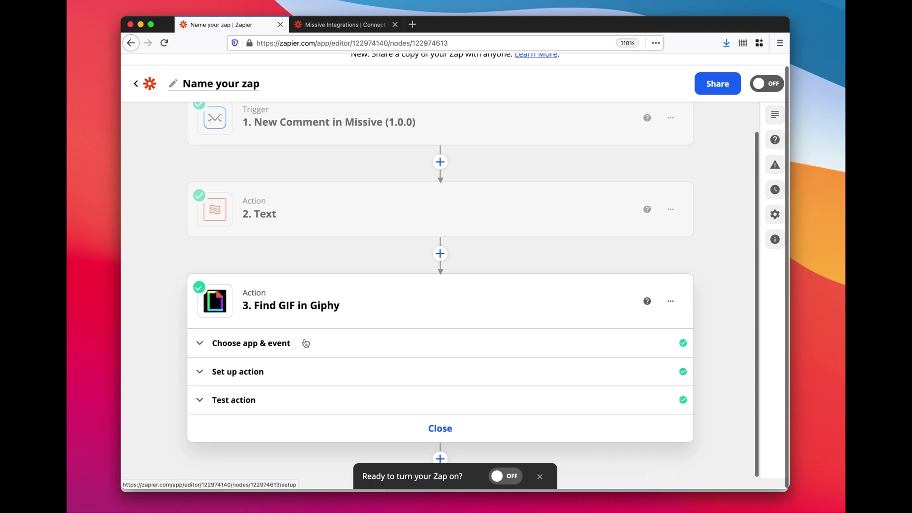
click(320, 398)
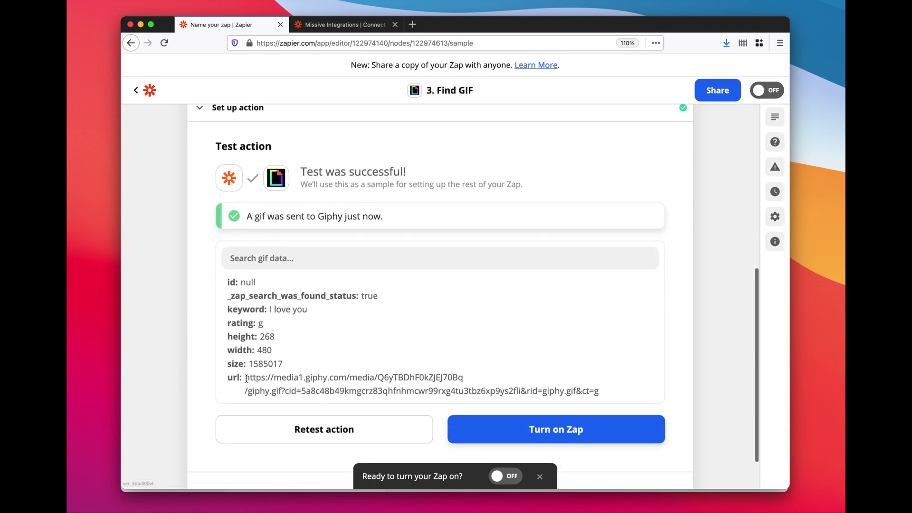
Open the returned GIF url in a new browser tab
drag(245, 378, 616, 390)
key(super+c)
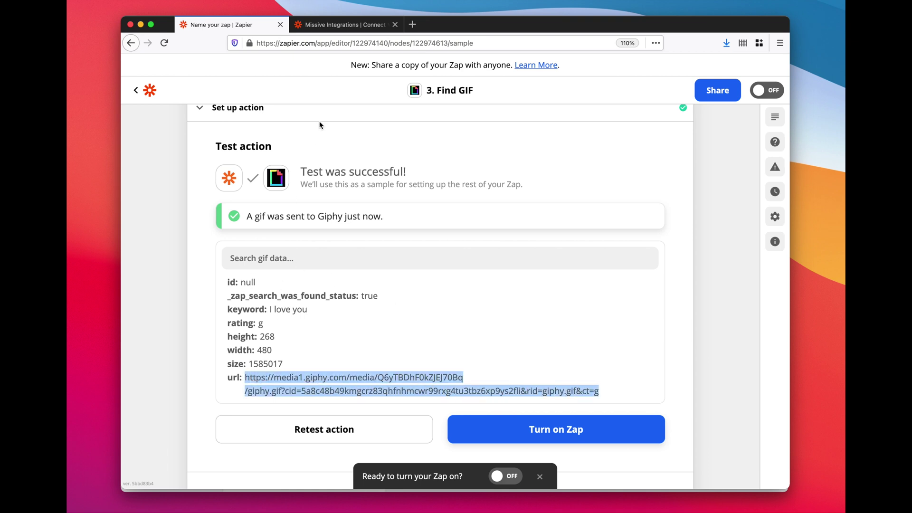
click(412, 25)
key(super+v)
key(Return)
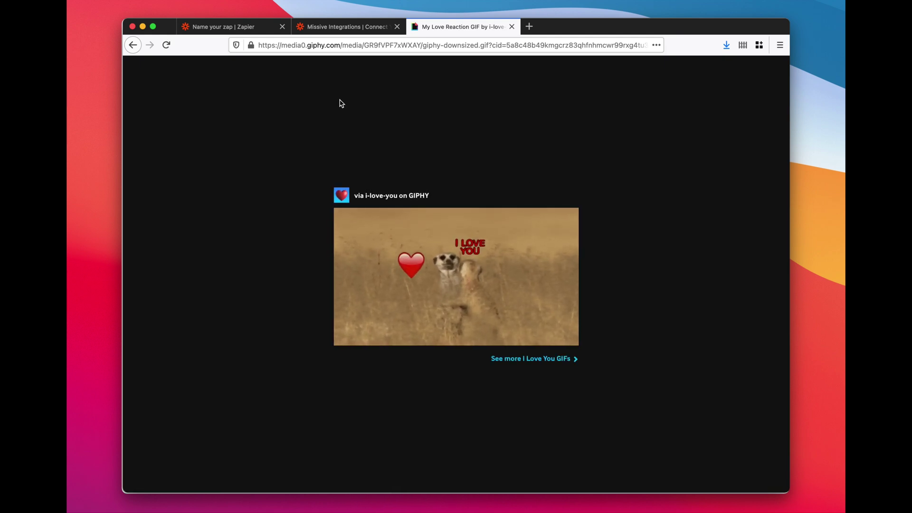
Return to the 'Name your zap | Zapier' tab to review the Find GIF test result
click(207, 29)
scroll(356, 239, down, 2)
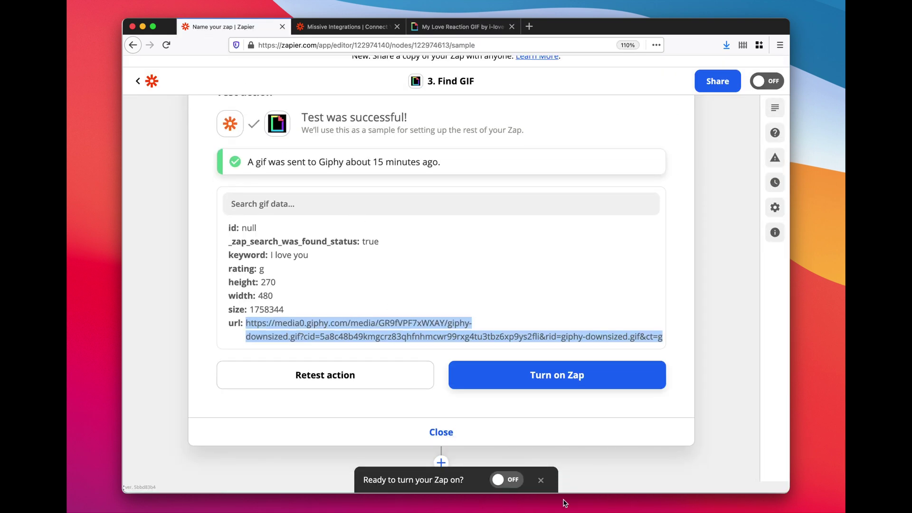
click(541, 480)
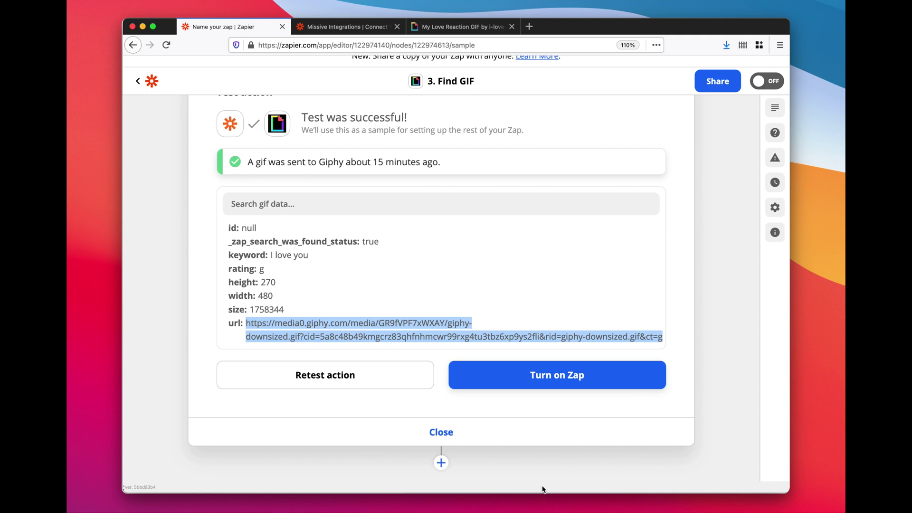
Add a fourth step using Missive (1.0.0) with the Create Post event
click(441, 463)
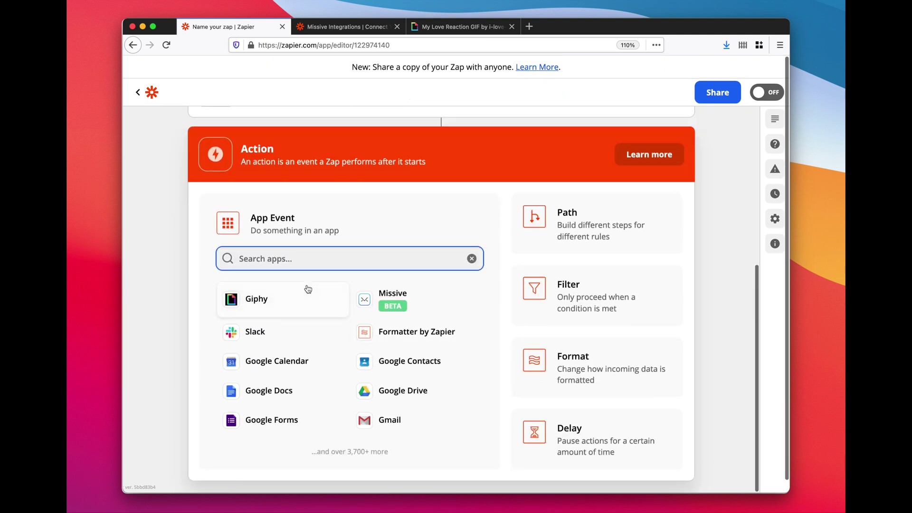
text(miss)
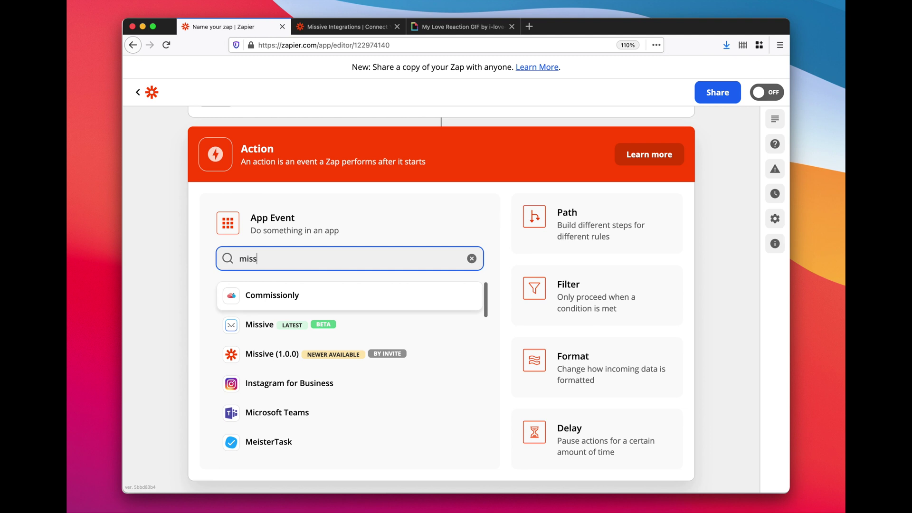
click(281, 353)
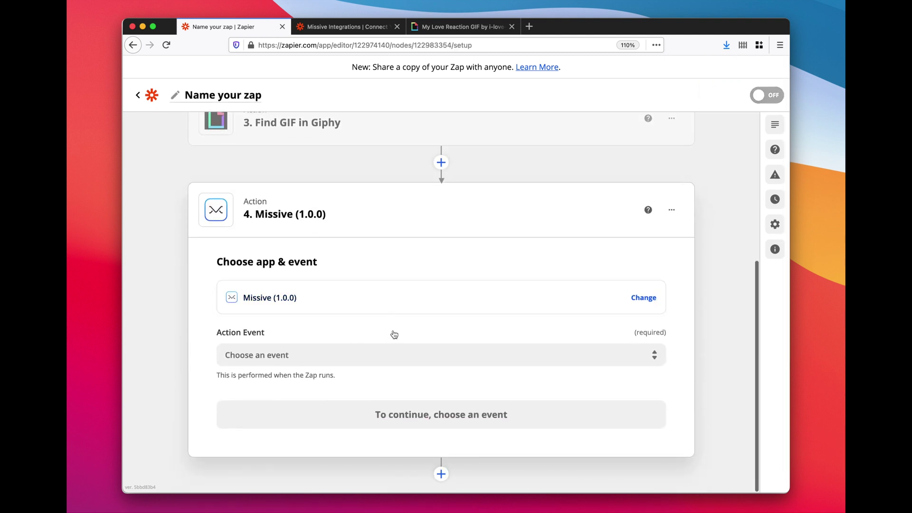
click(385, 356)
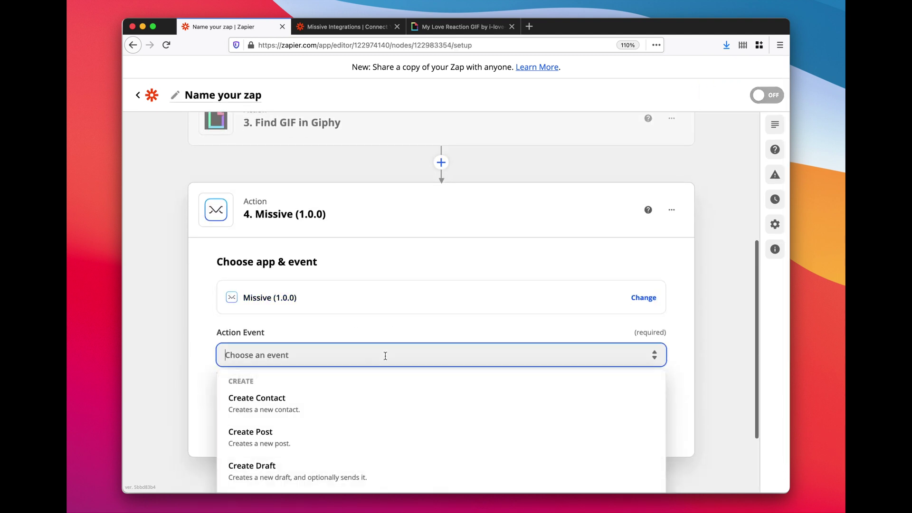
click(330, 434)
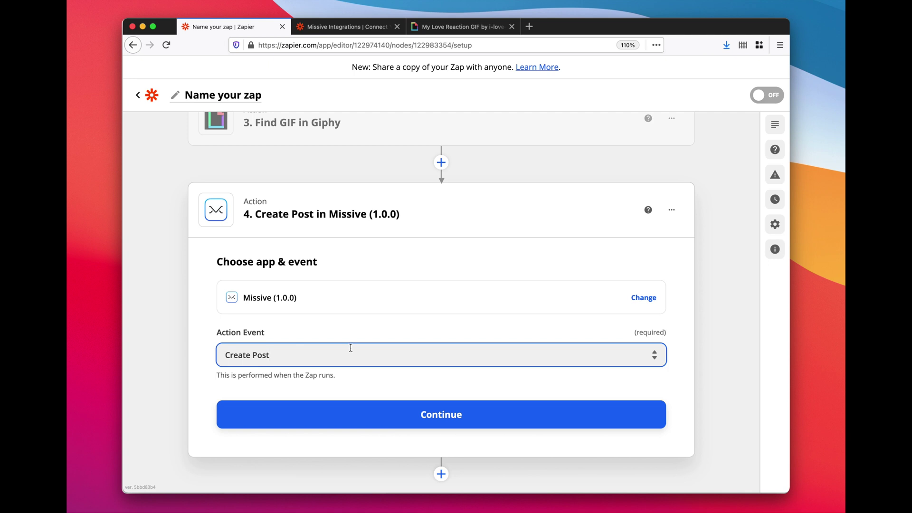
click(364, 423)
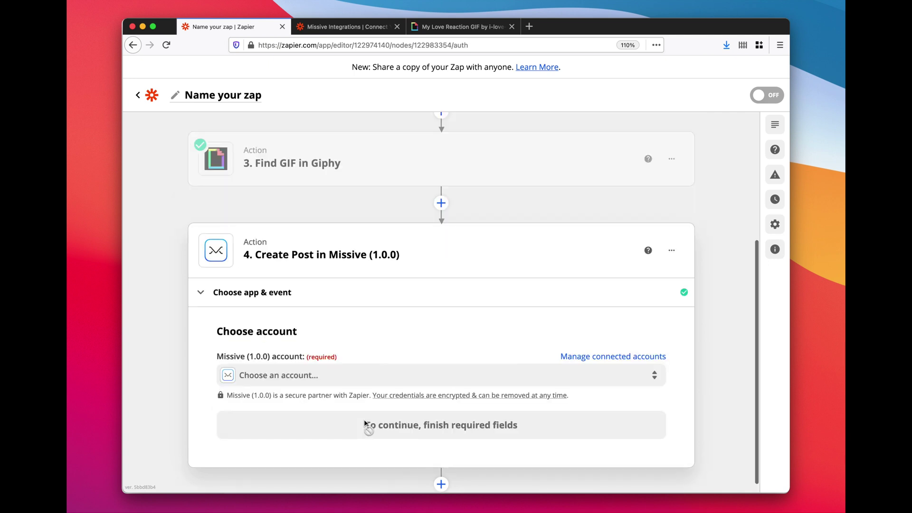
Choose the connected Missive account to post from and confirm it
click(356, 375)
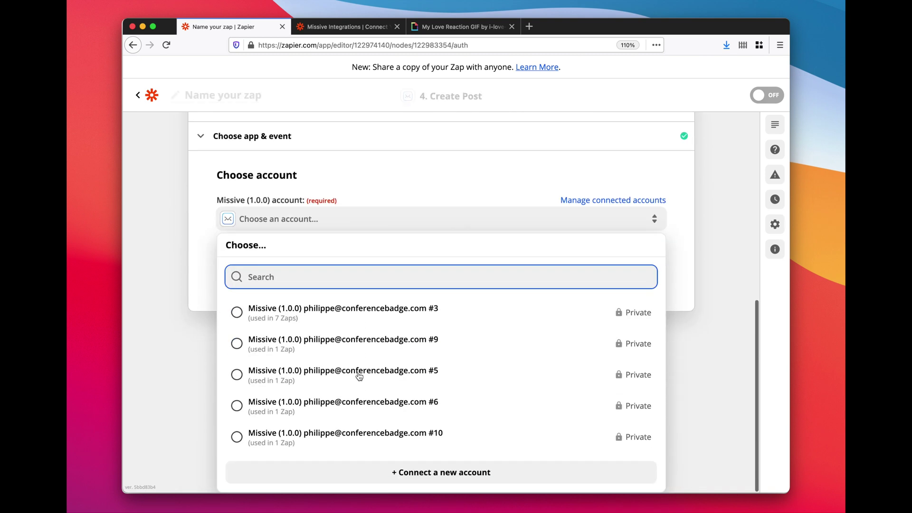
scroll(342, 439, down, 1)
click(347, 428)
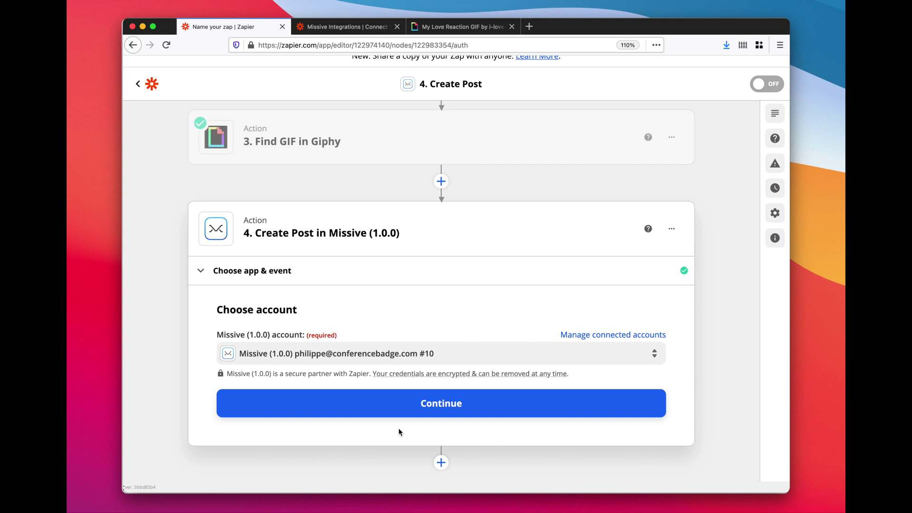
click(424, 413)
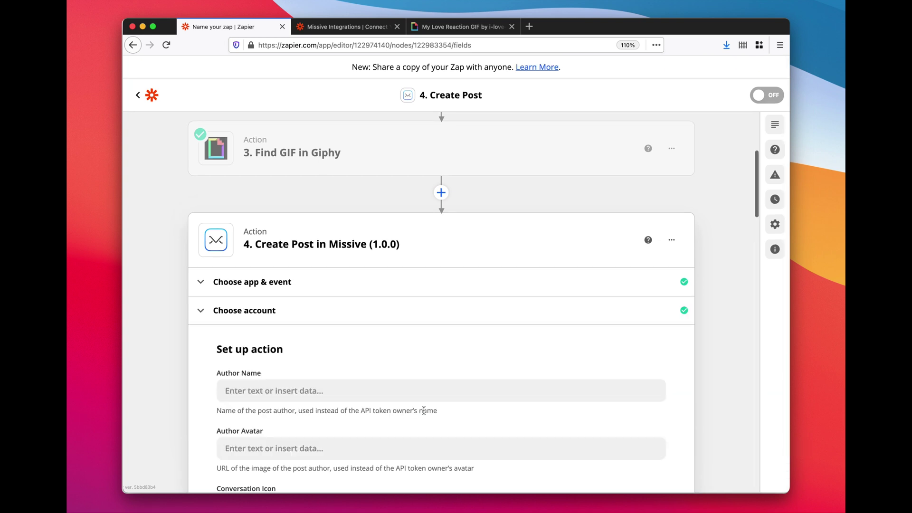
Set the notification title to 'Gif!' and the body to the Text step's Comment Body
scroll(423, 409, down, 12)
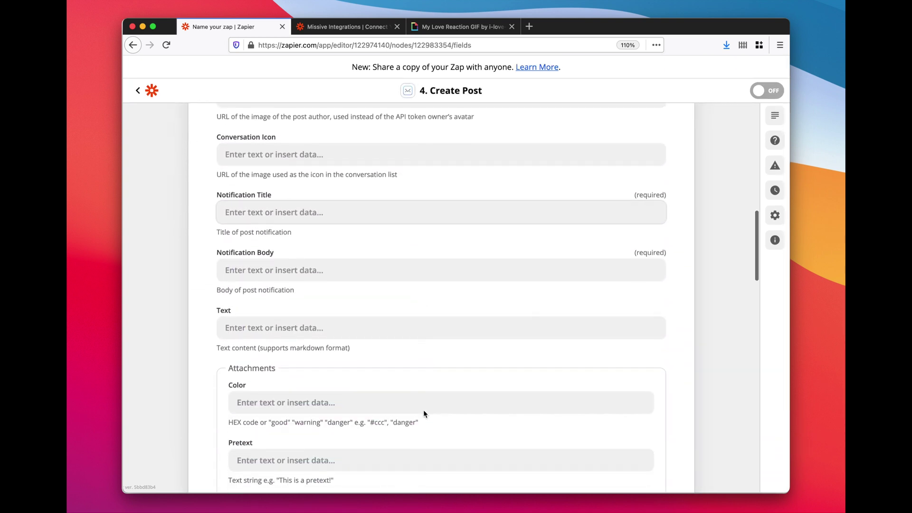
scroll(423, 409, down, 8)
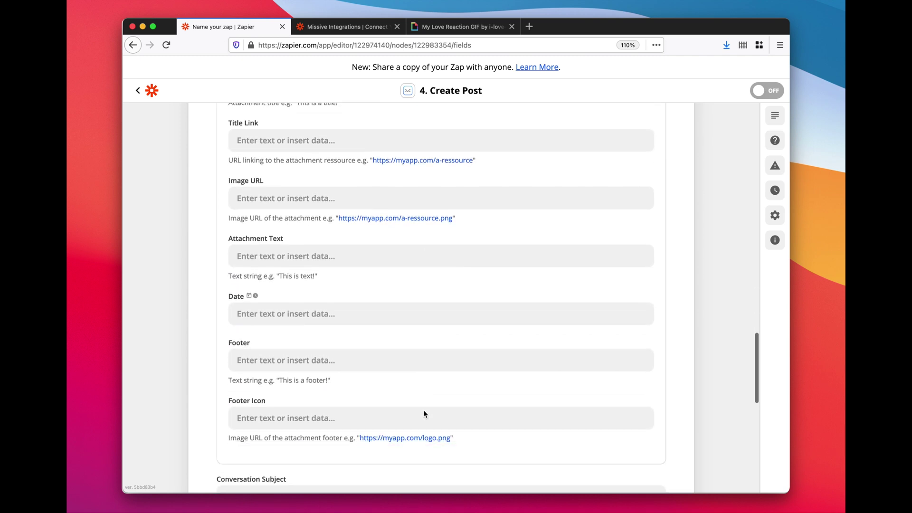
scroll(423, 409, up, 4)
scroll(423, 410, up, 10)
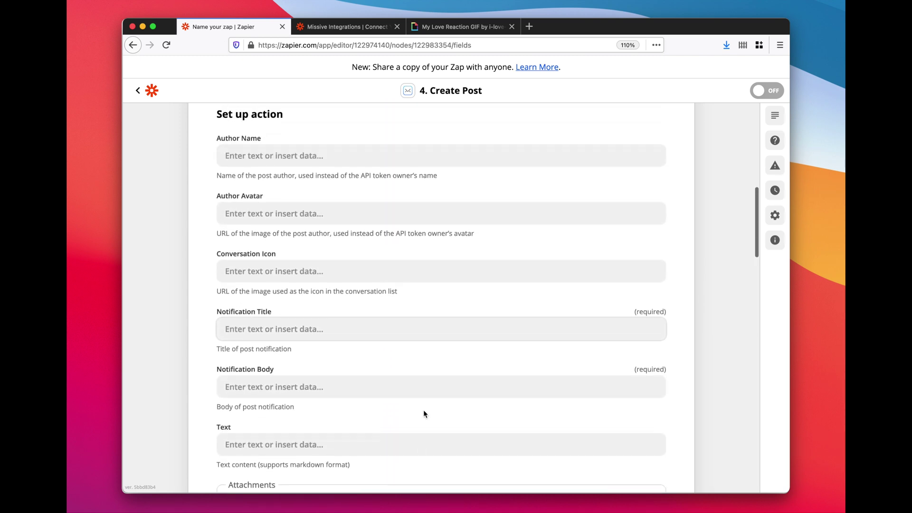
click(338, 331)
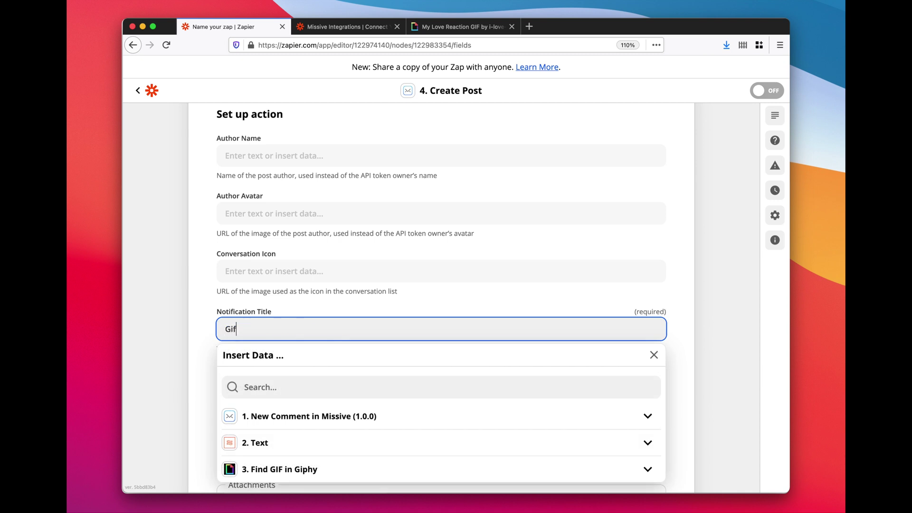
click(206, 306)
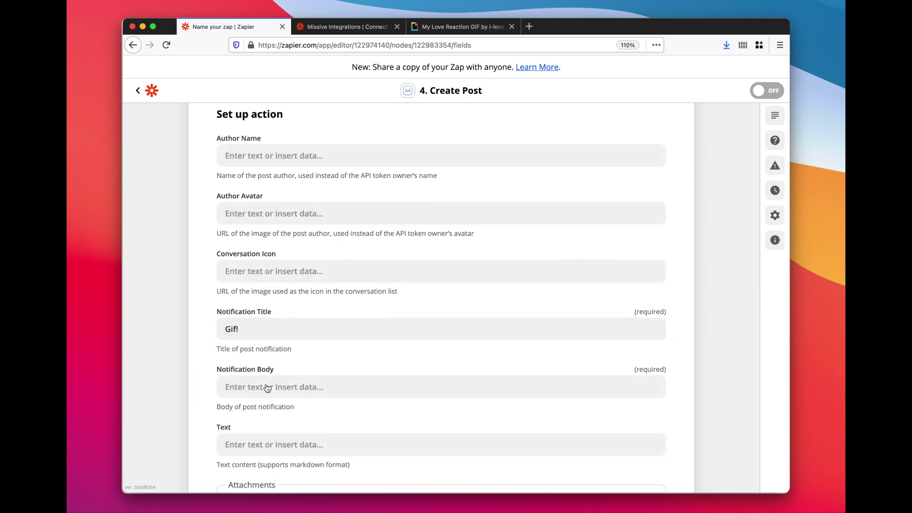
click(266, 386)
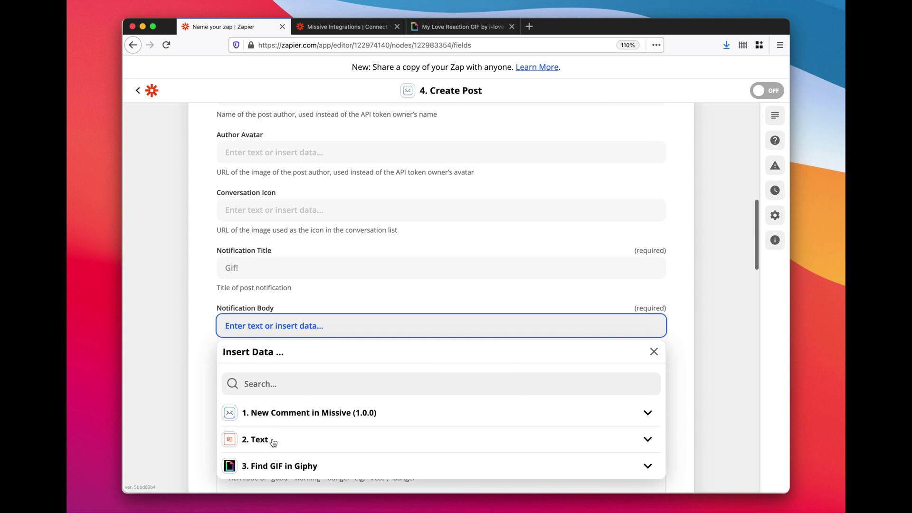
click(273, 441)
click(283, 464)
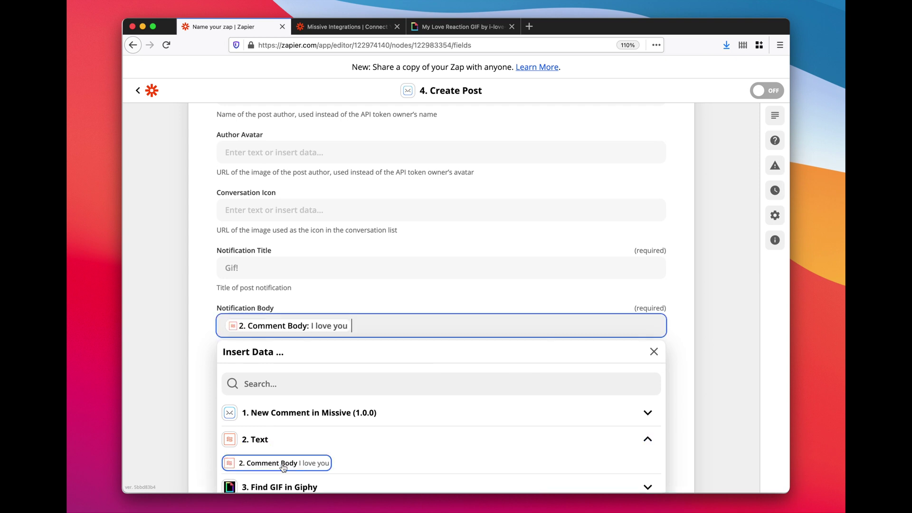
click(190, 320)
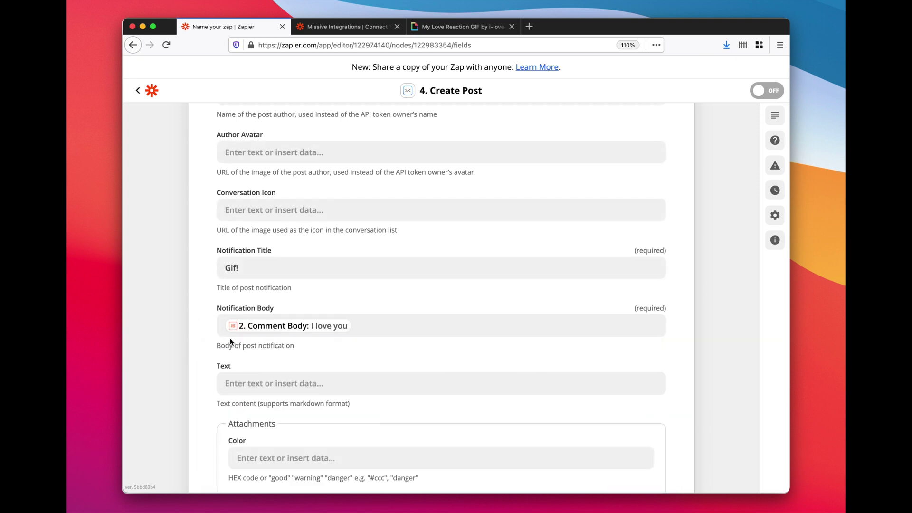
Map the Giphy Find GIF step's URL into the attachment Image URL
scroll(230, 342, down, 10)
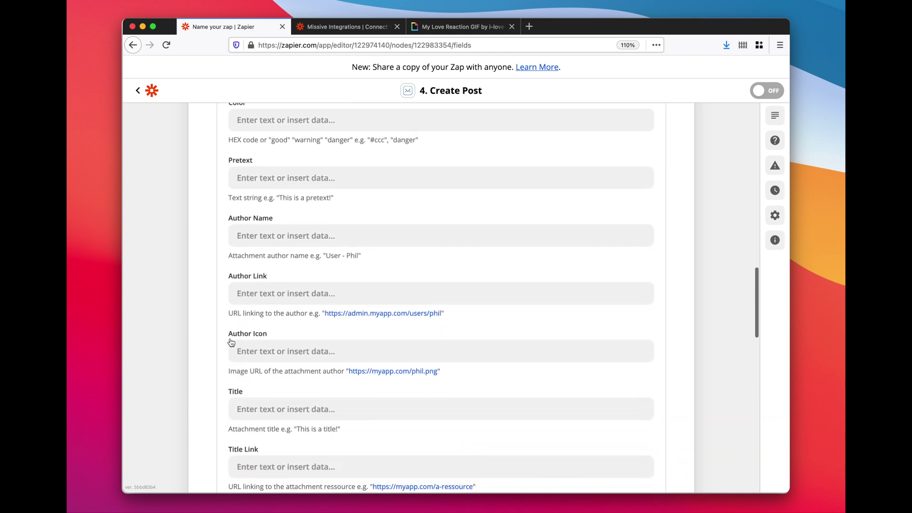
scroll(232, 342, down, 4)
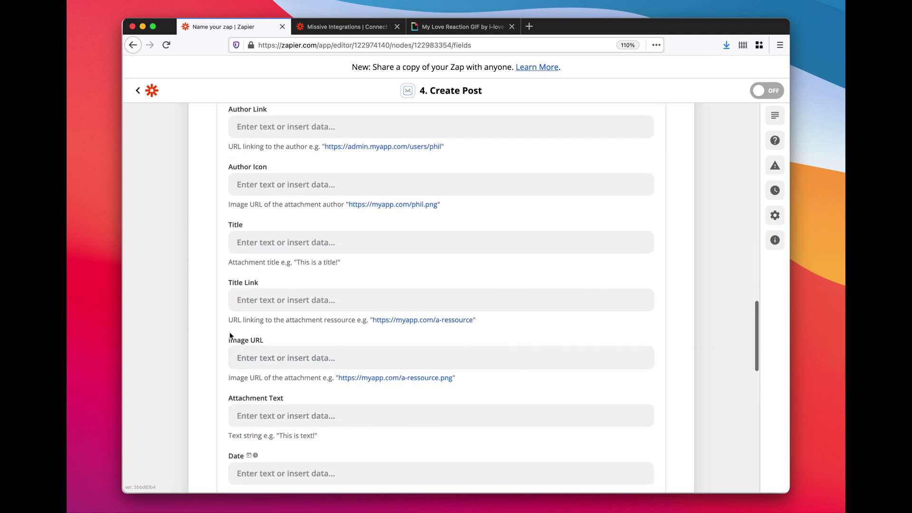
click(251, 357)
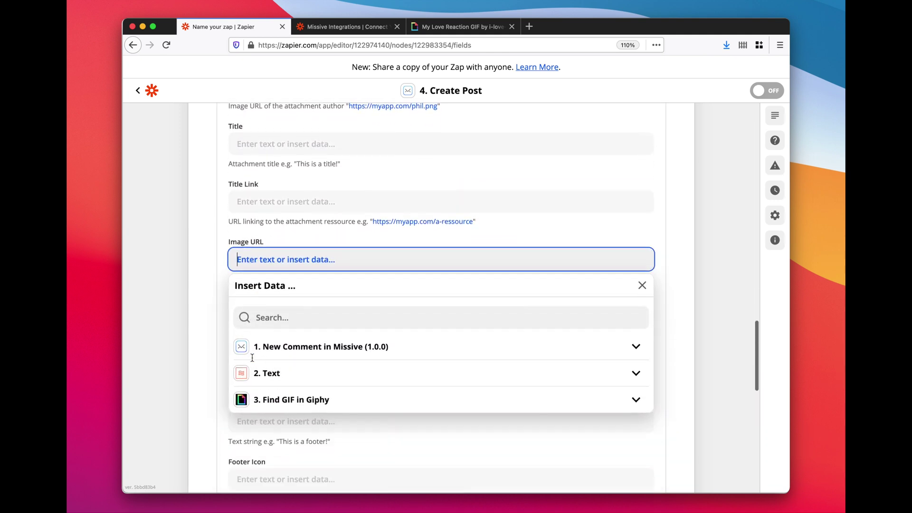
click(288, 402)
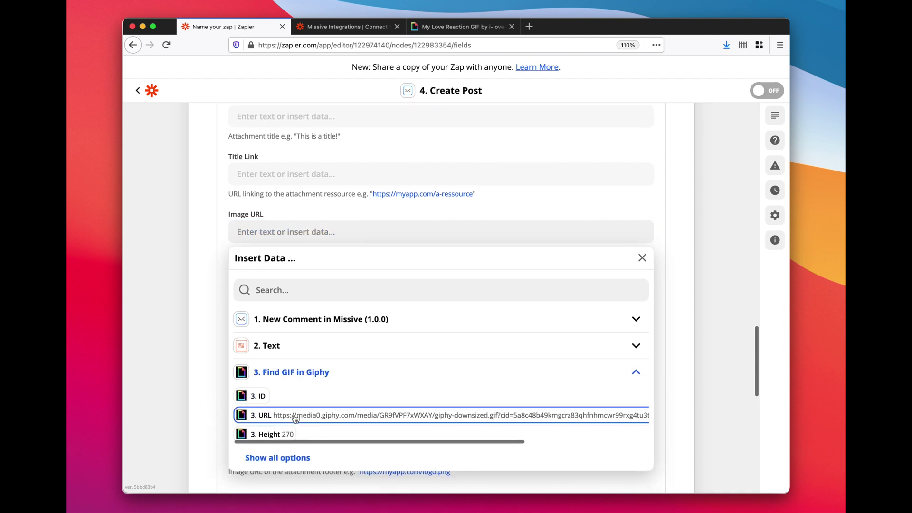
click(295, 416)
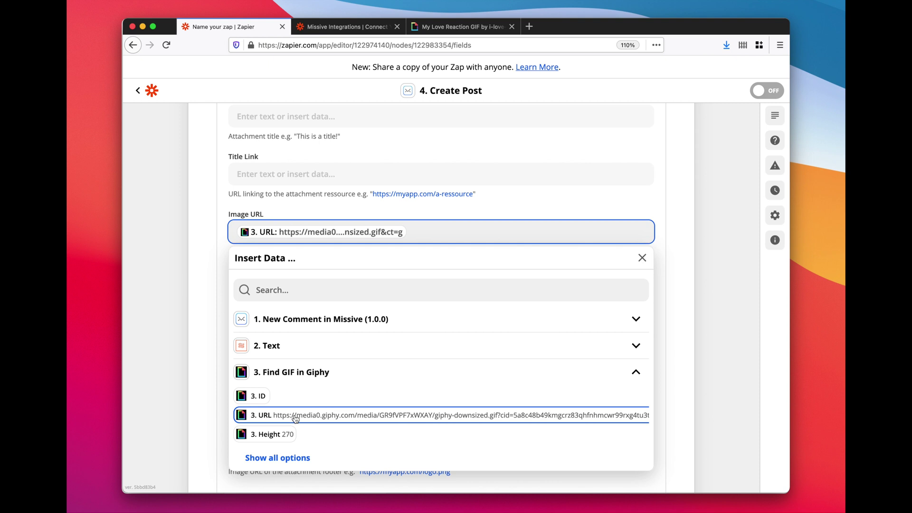
click(203, 261)
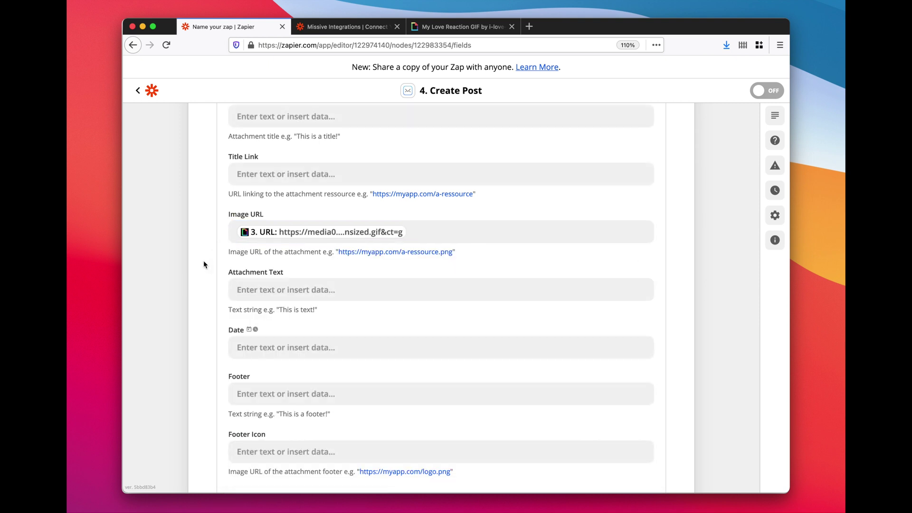
scroll(204, 261, down, 6)
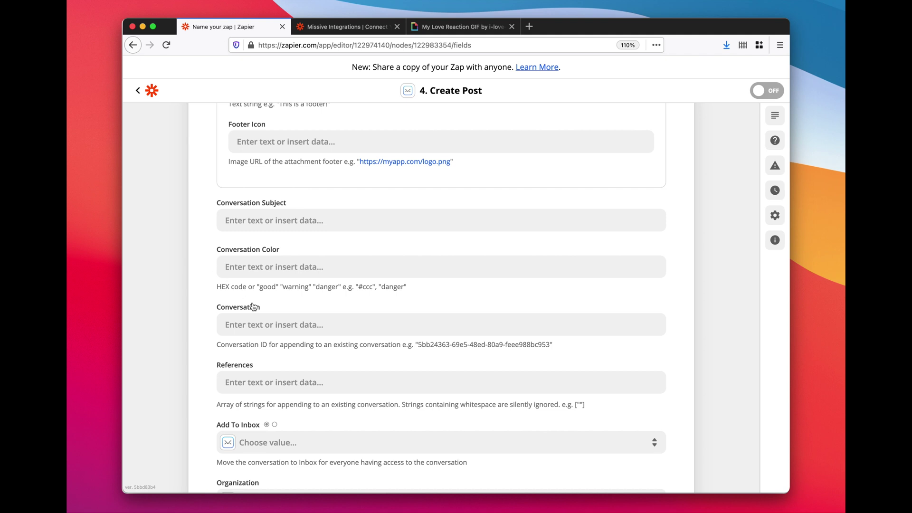
Fill the Conversation field with the trigger's 1. Conversation ID and finish setup
click(277, 324)
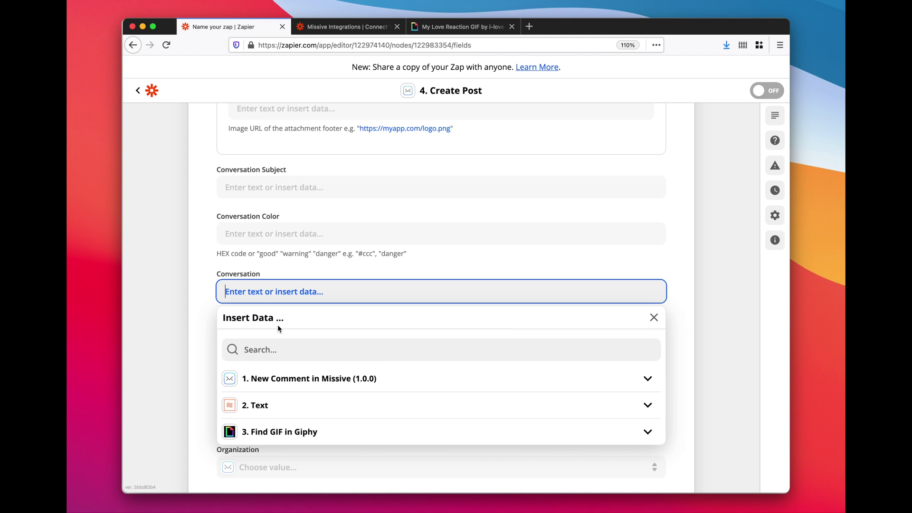
click(271, 380)
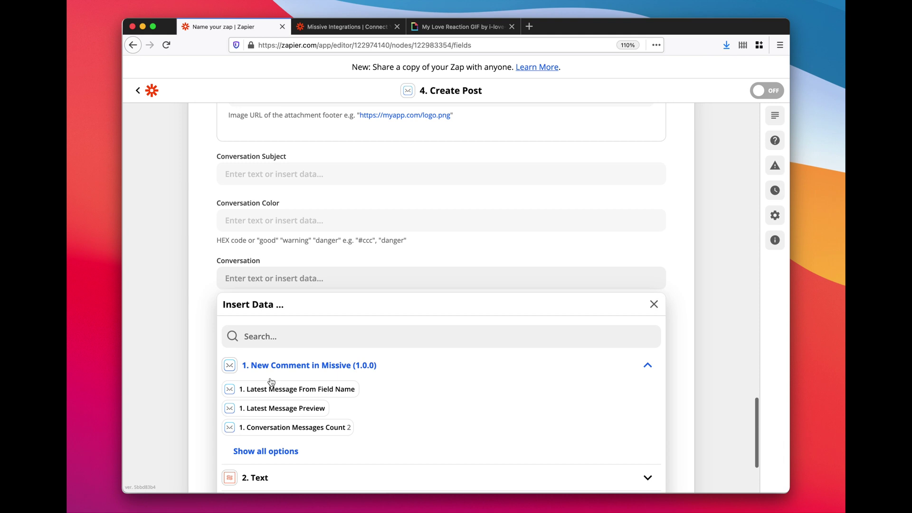
click(268, 339)
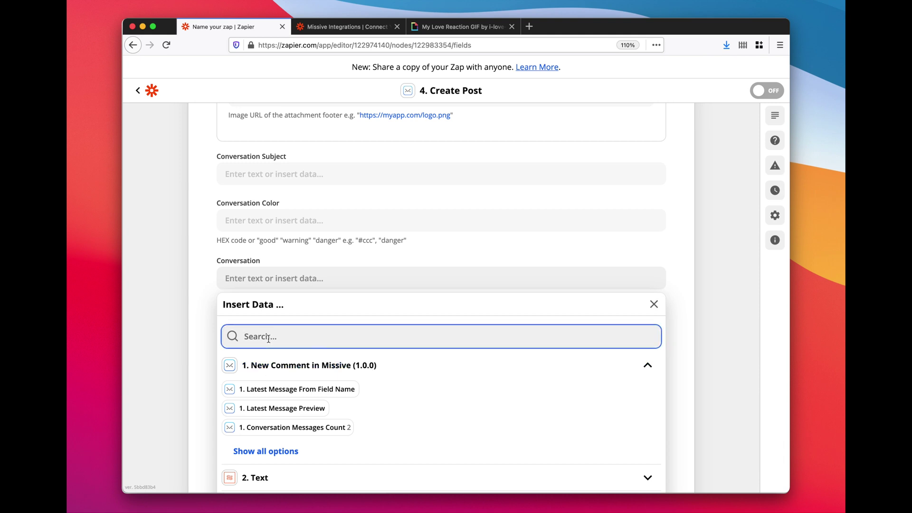
text(id)
click(245, 336)
text(con)
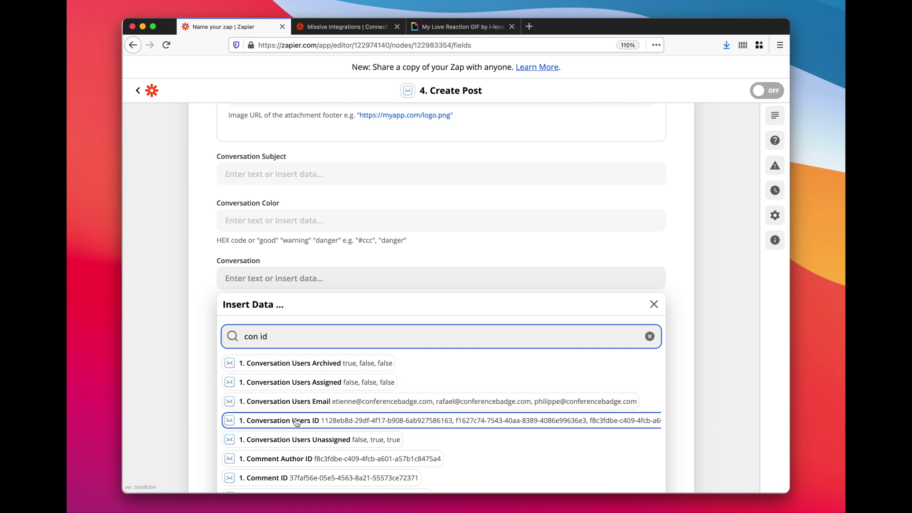
scroll(298, 484, down, 1)
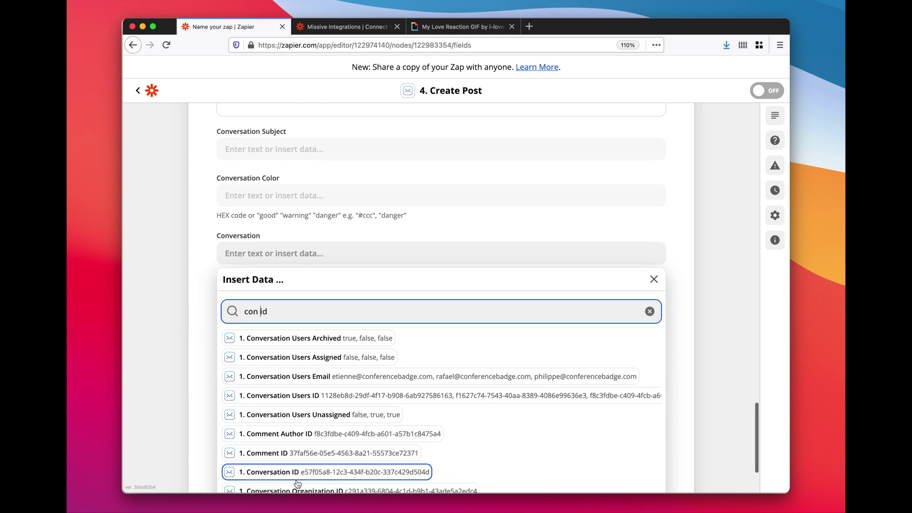
click(288, 472)
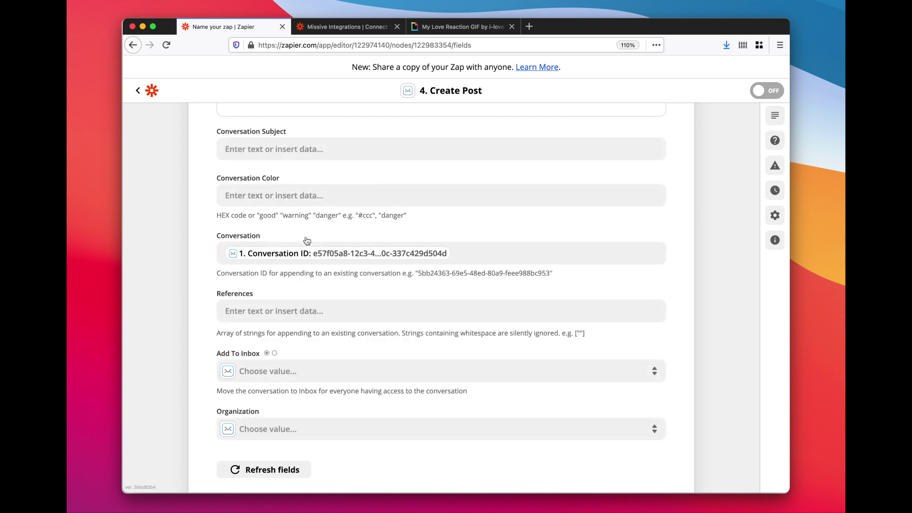
scroll(307, 240, up, 10)
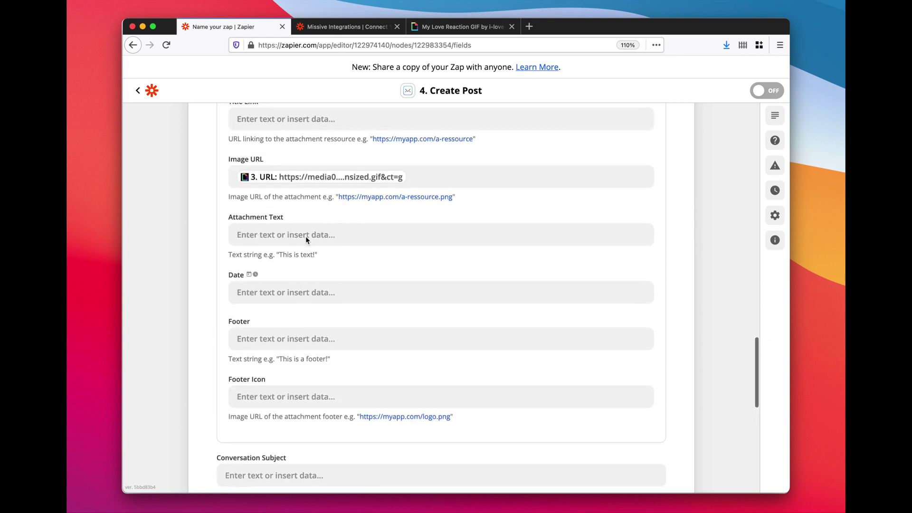
scroll(305, 236, down, 12)
click(389, 412)
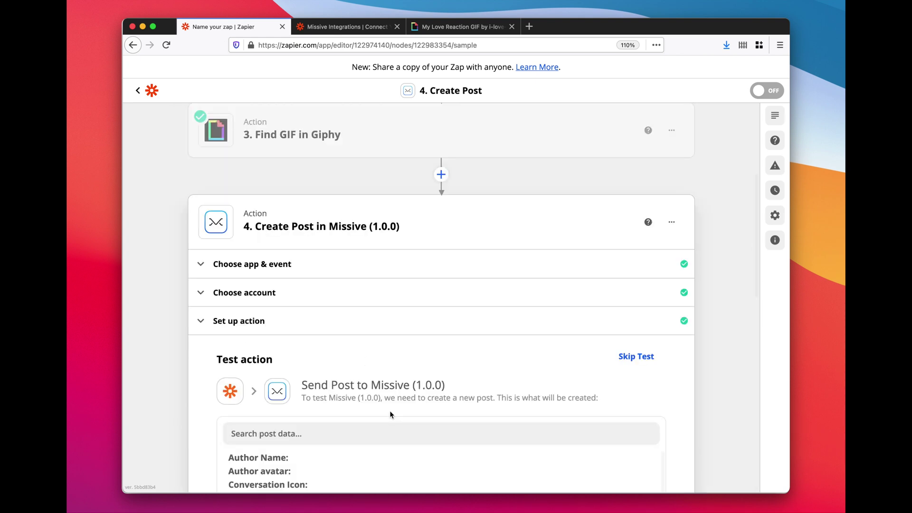
Test the Create Post step, verify the GIF post in Missive, and switch the zap on
scroll(389, 411, down, 15)
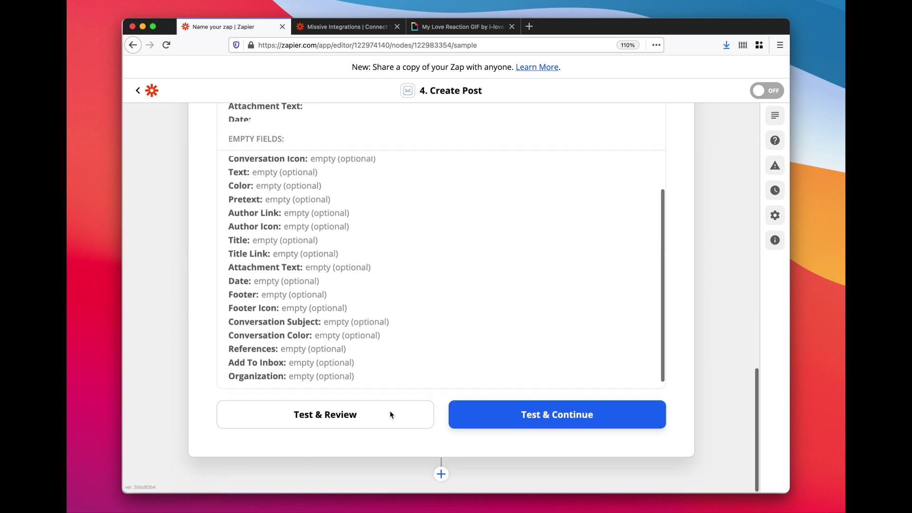
click(471, 422)
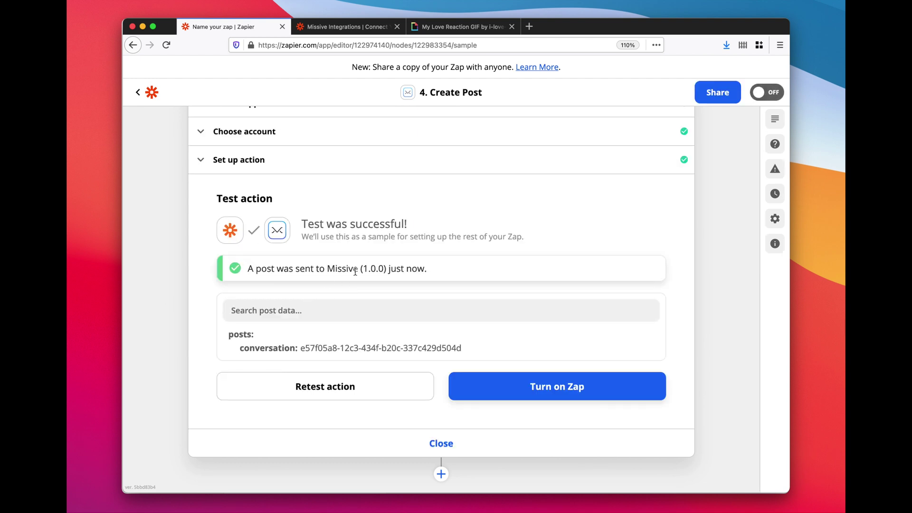
key(super+Tab)
click(217, 283)
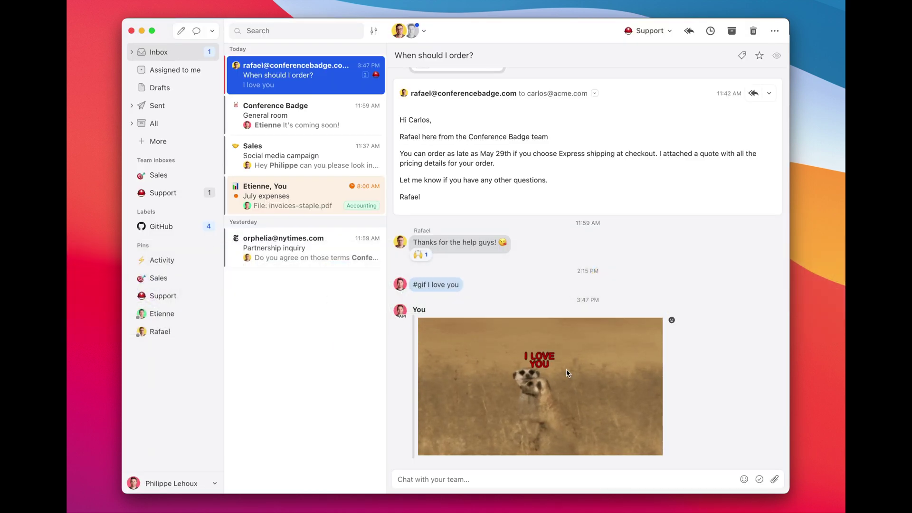
key(super+Tab)
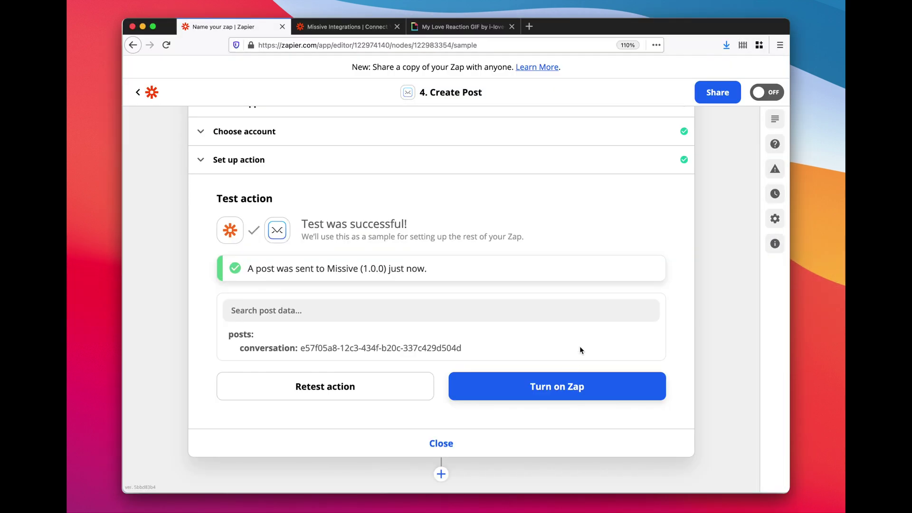
click(572, 394)
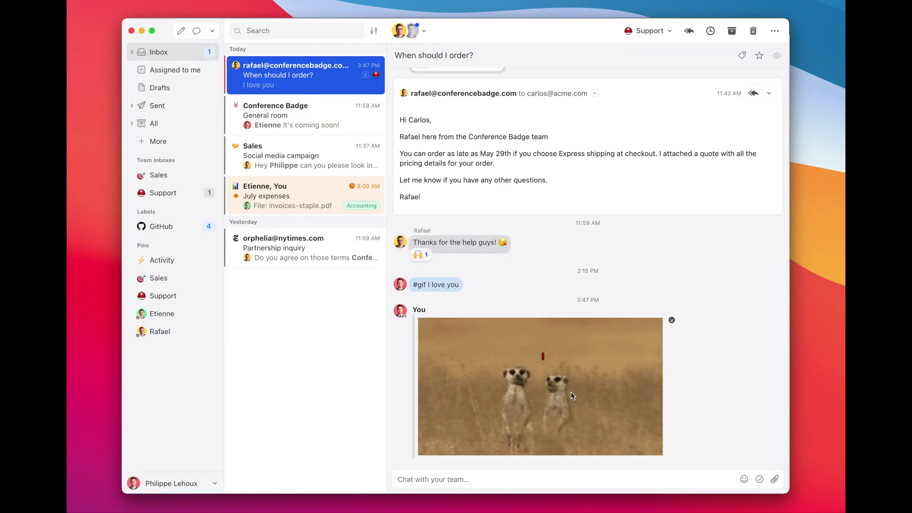
Send the team comment '#gif awesome!' in the Missive conversation
click(447, 480)
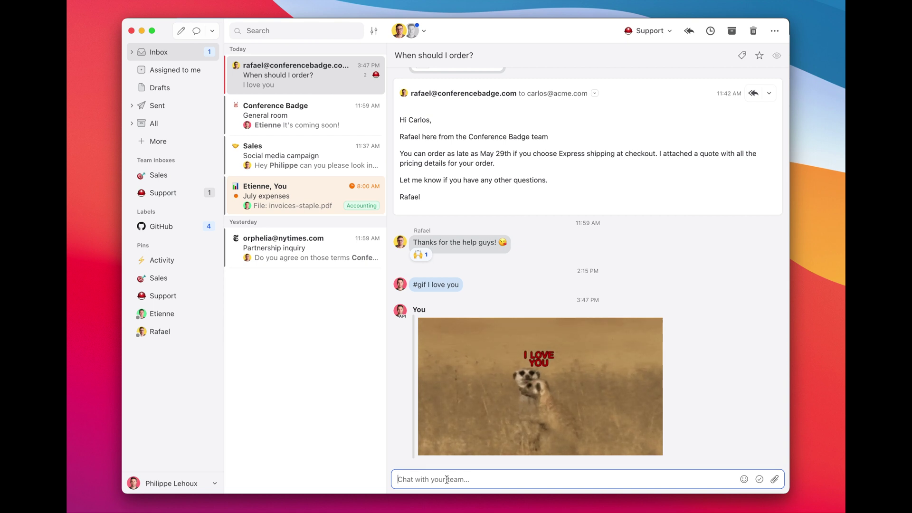
text(#g)
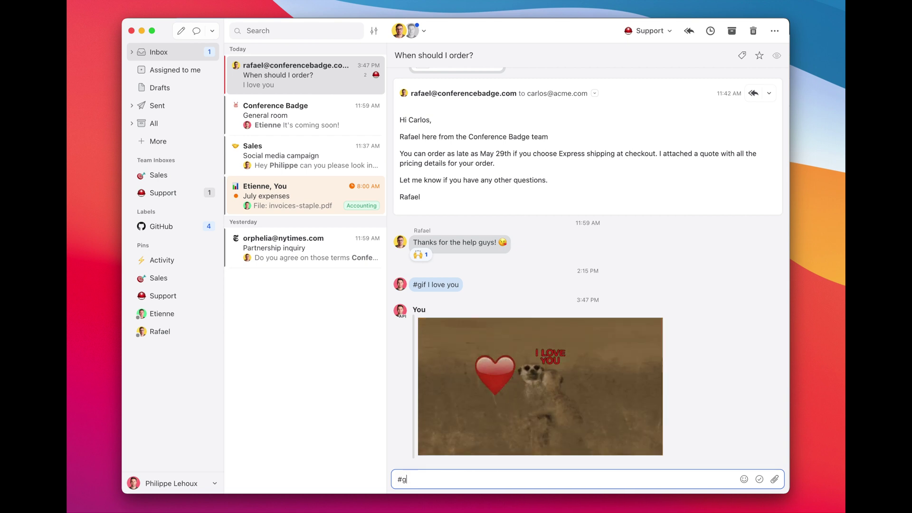
text(if awes)
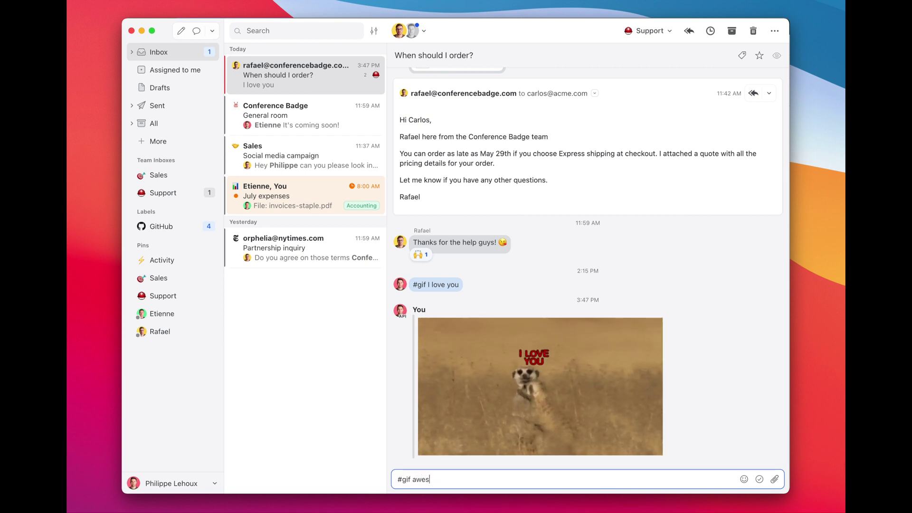
text(ome!)
key(Return)
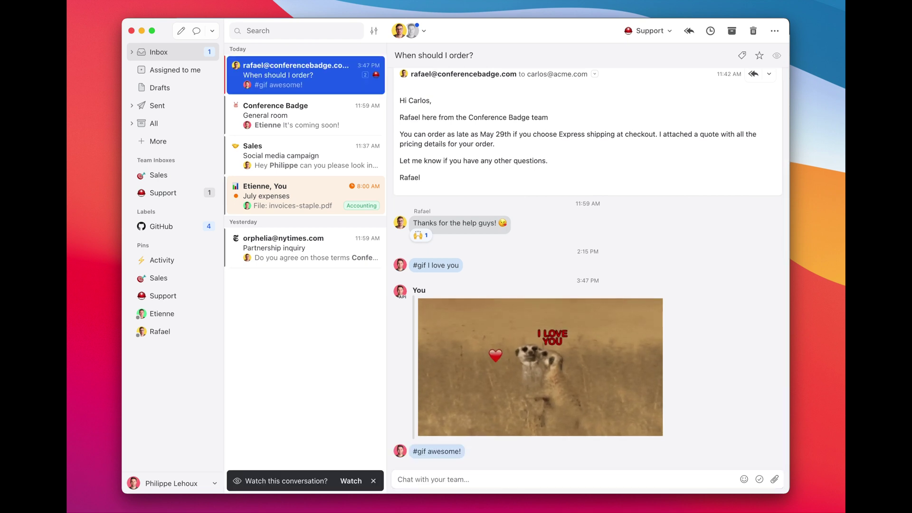